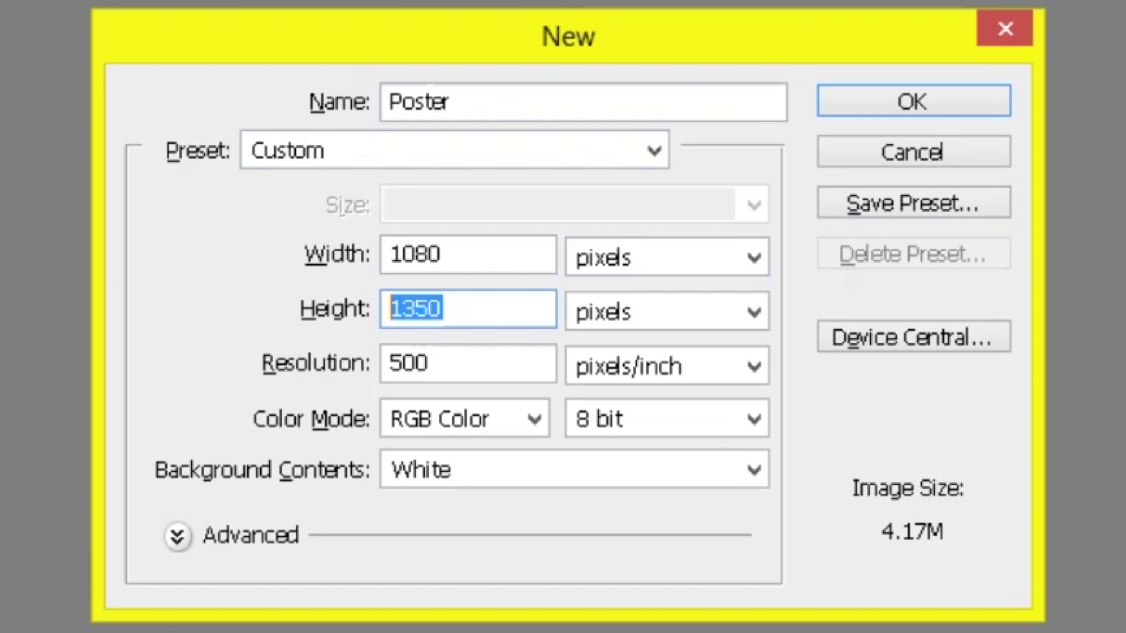
# Step: Create the Poster document at 1080 × 1350 pixels, 500 pixels/inch, in 8-bit RGB Color with a white background
pyautogui.click(753, 257)
pyautogui.click(650, 290)
pyautogui.press('Return')
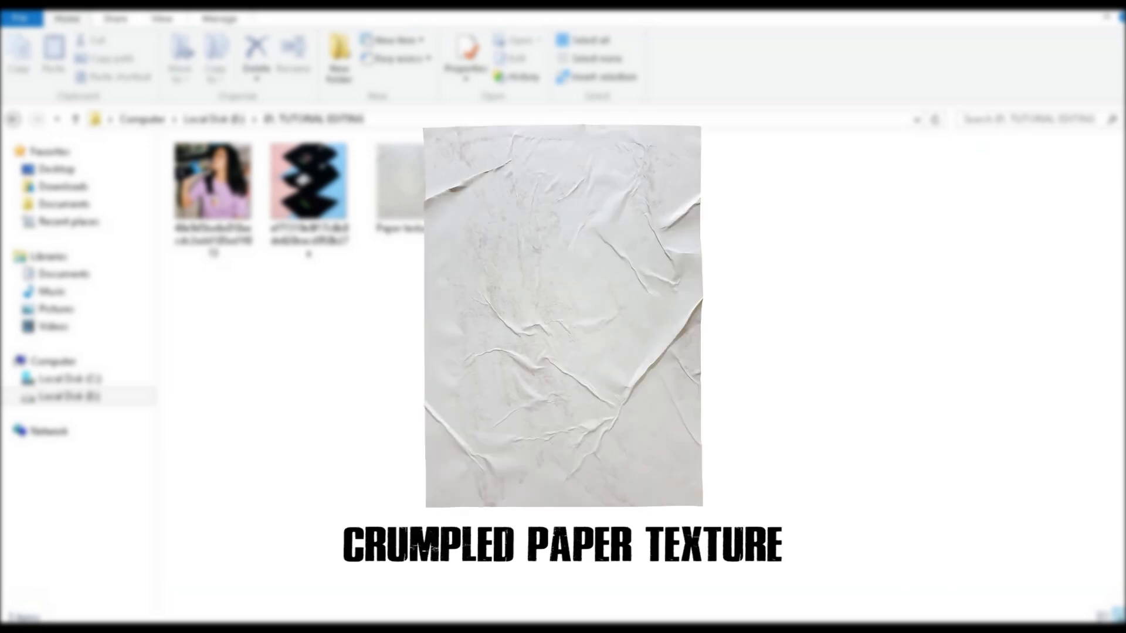
# Step: Open the two photos and the Paper texture image from the 01. TUTORIAL EDITING folder in Photoshop
pyautogui.moveTo(650, 271); pyautogui.dragTo(170, 141)
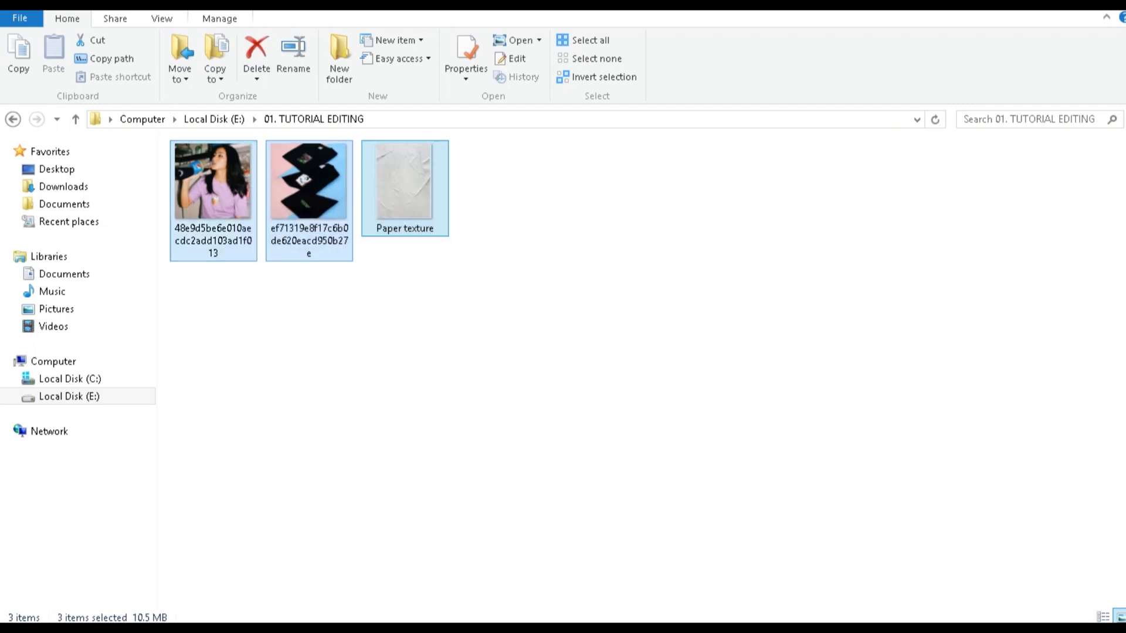
pyautogui.moveTo(213, 181); pyautogui.dragTo(243, 56)
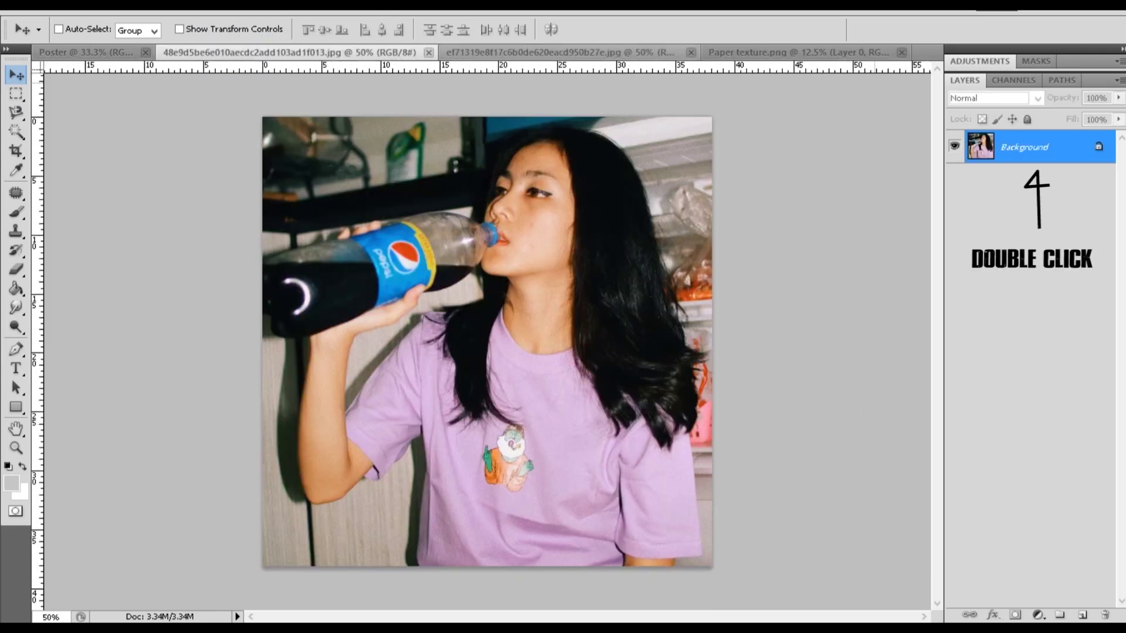
# Step: Convert the locked Background of the woman photo and of the folded-shirts photo into a regular layer named Layer 0
pyautogui.doubleClick(1024, 147)
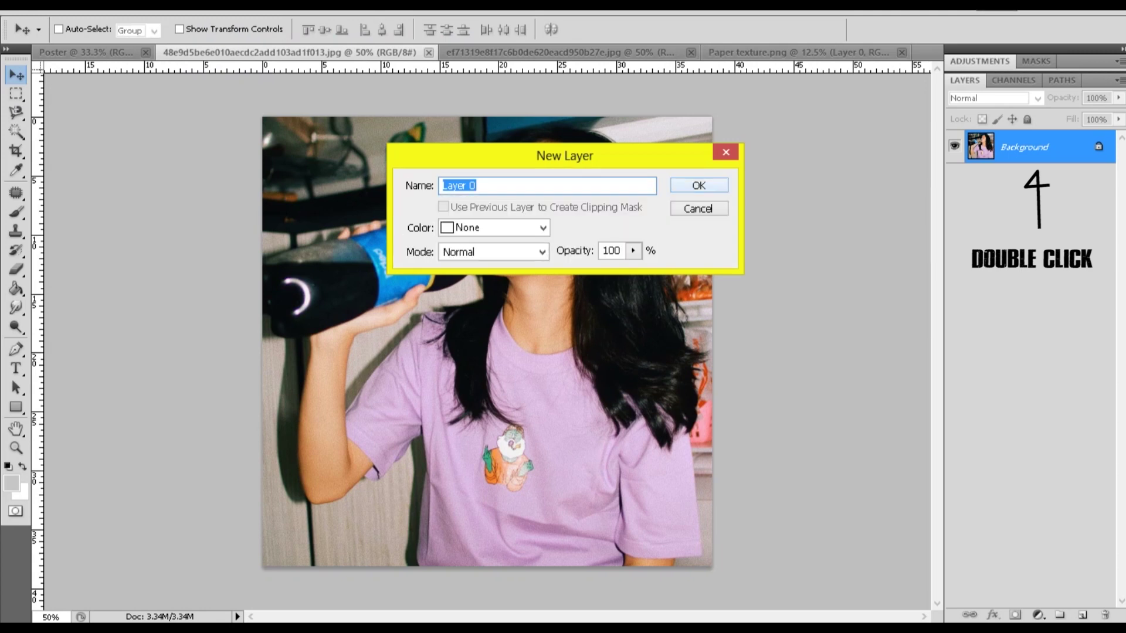
pyautogui.press('Return')
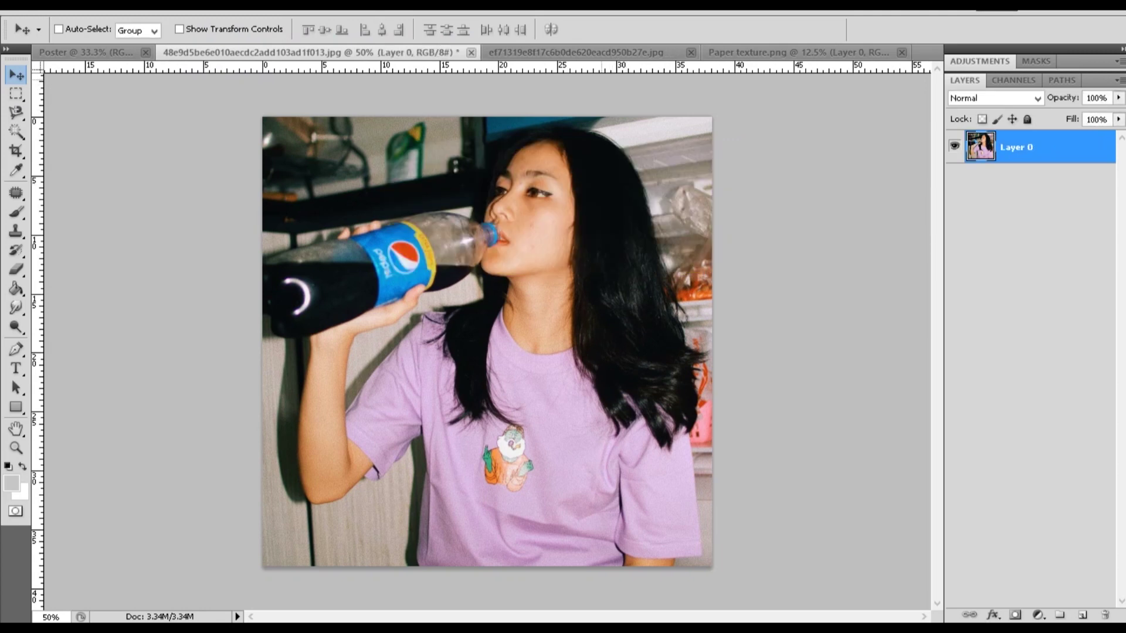
pyautogui.click(575, 52)
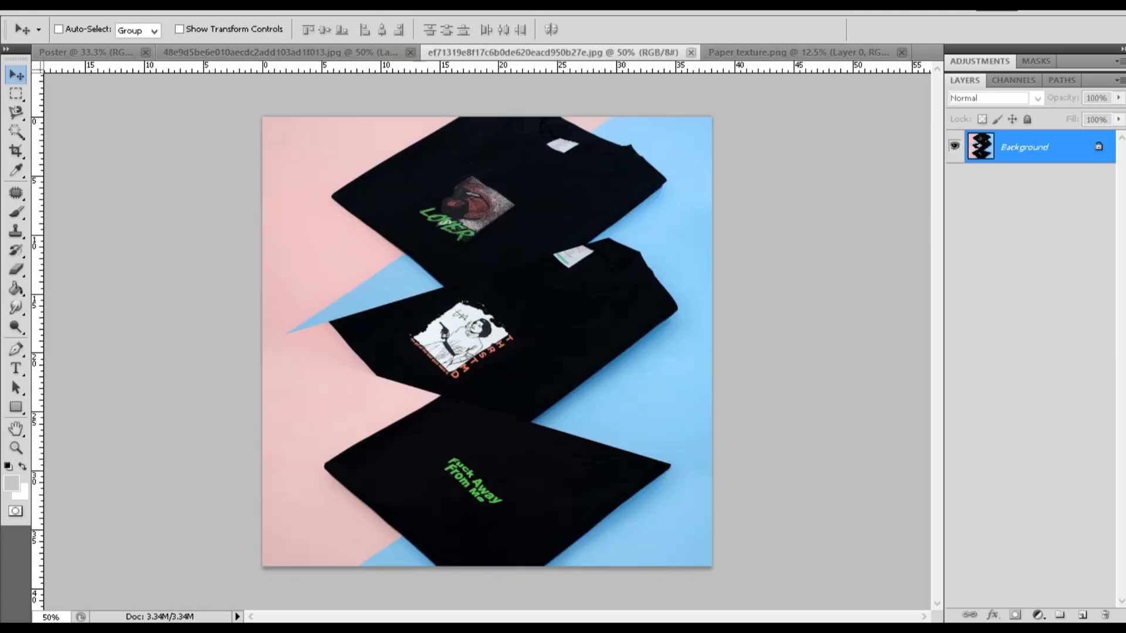
pyautogui.doubleClick(1024, 147)
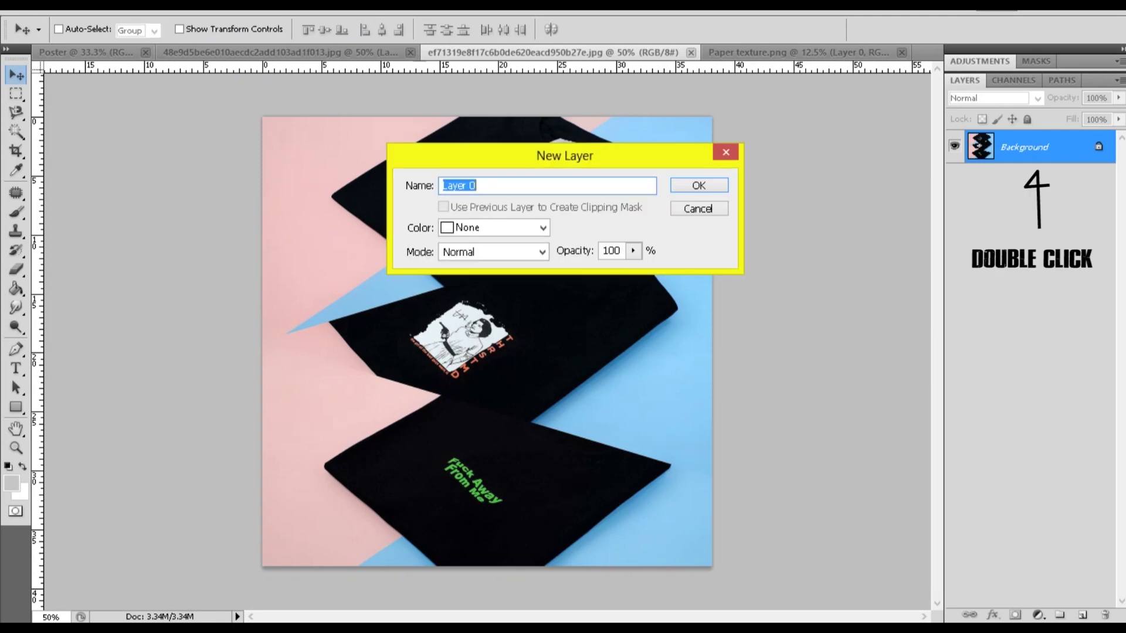
pyautogui.press('Return')
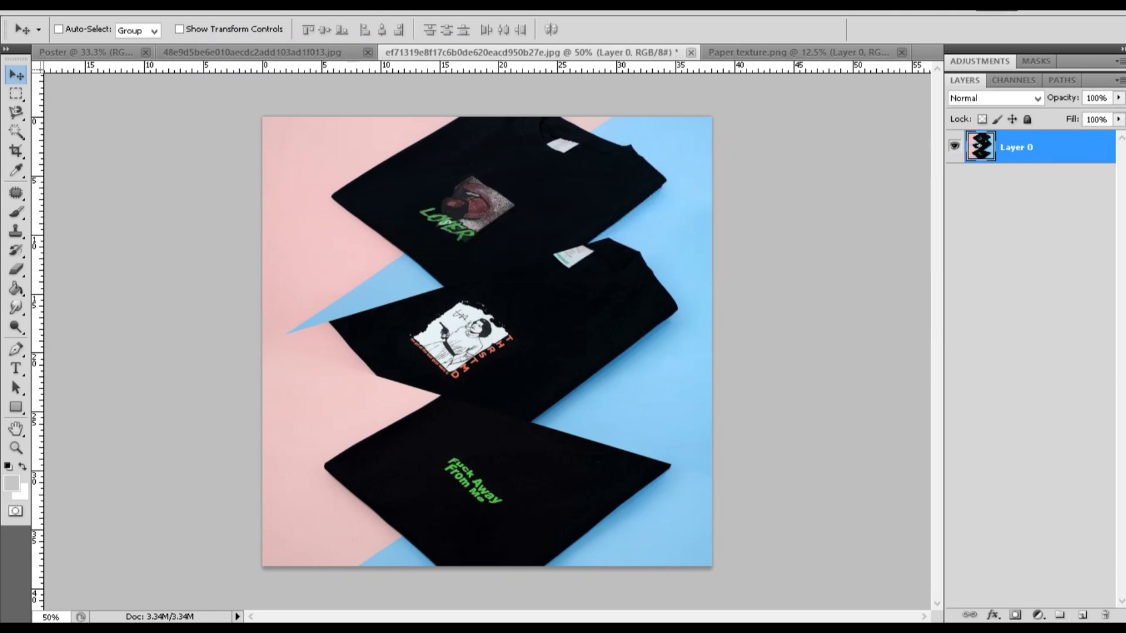
# Step: Copy the folded-shirts photo into the Poster document as a new layer
pyautogui.hotkey('ctrl', 'Tab')
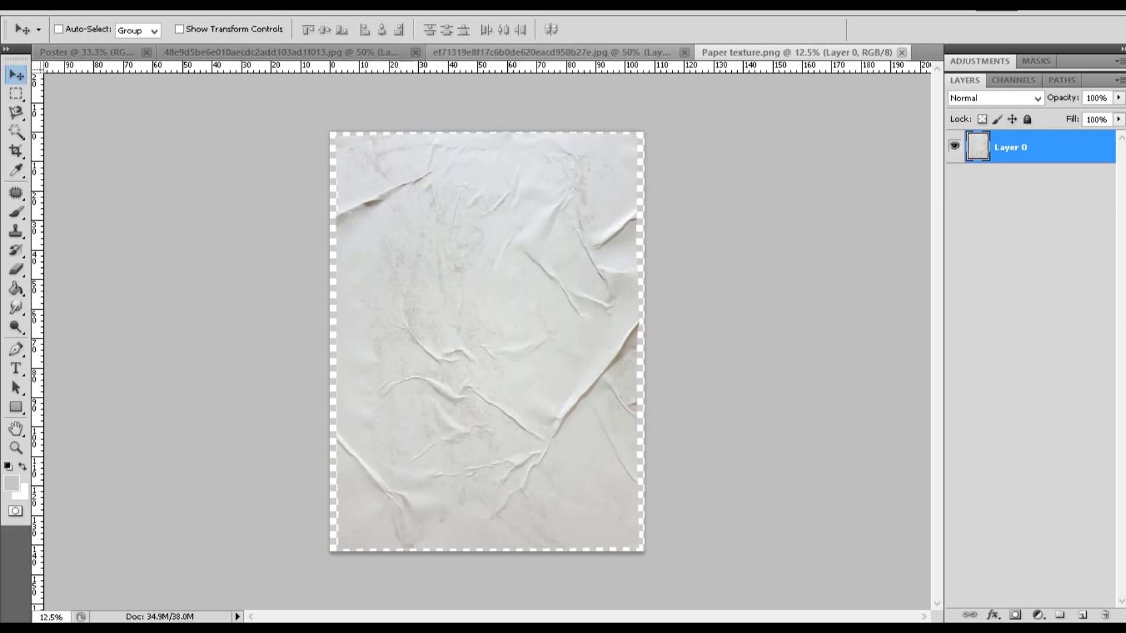
pyautogui.click(557, 52)
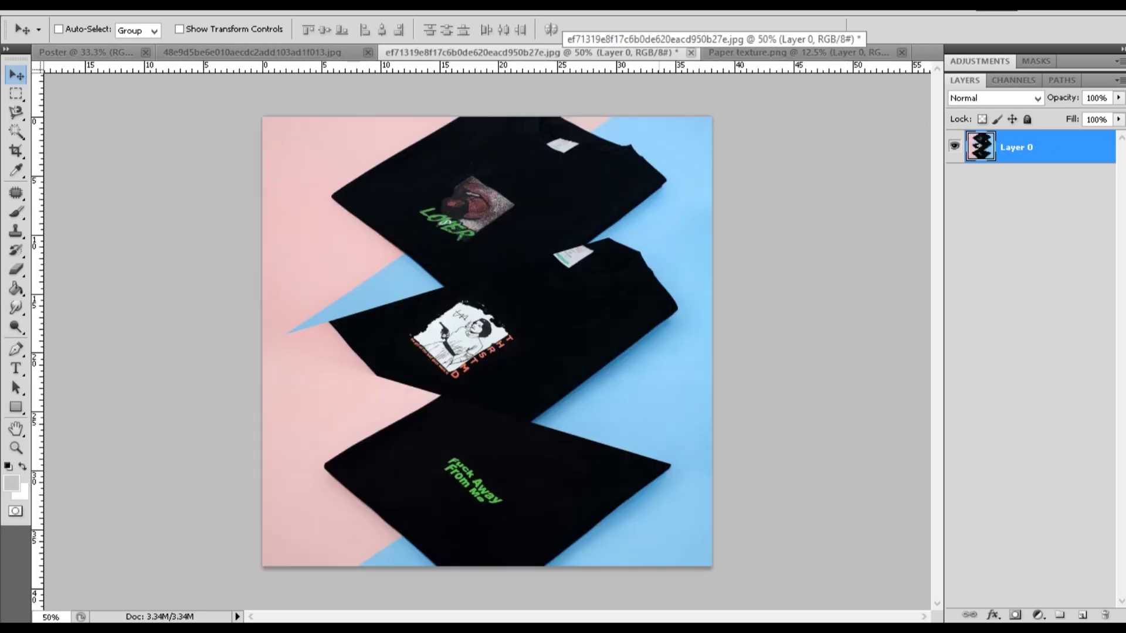
pyautogui.moveTo(516, 255); pyautogui.dragTo(503, 291)
# Step: Scale the shirts layer to about 108.89% wide and 125% high so it covers the whole poster canvas
pyautogui.hotkey('ctrl', 't')
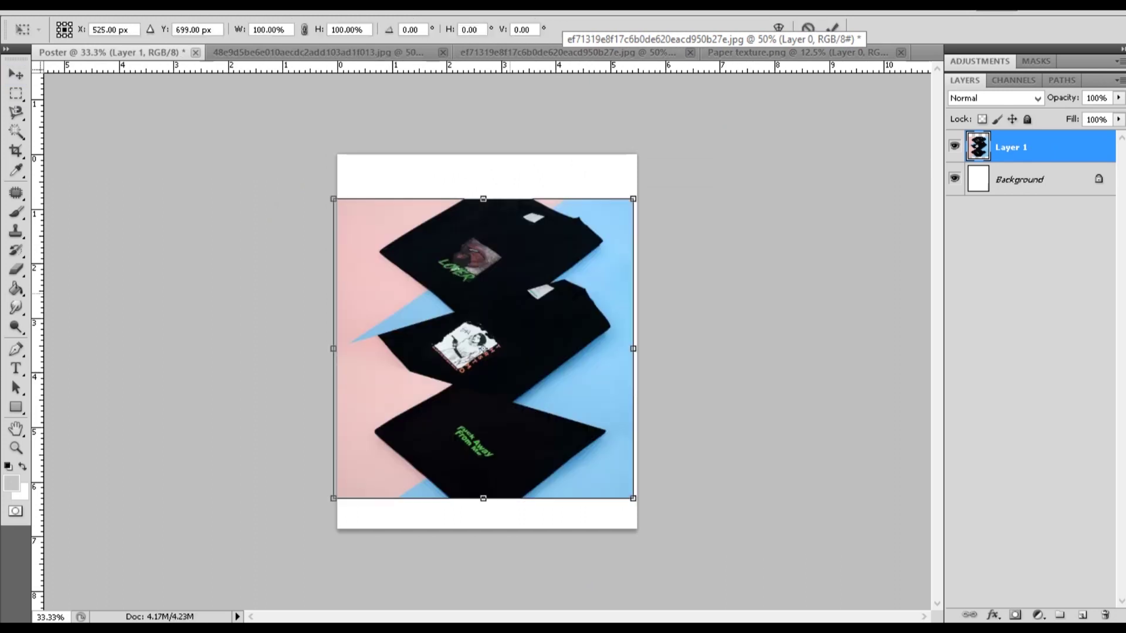
pyautogui.moveTo(483, 348); pyautogui.dragTo(487, 304)
pyautogui.moveTo(487, 454); pyautogui.dragTo(487, 529)
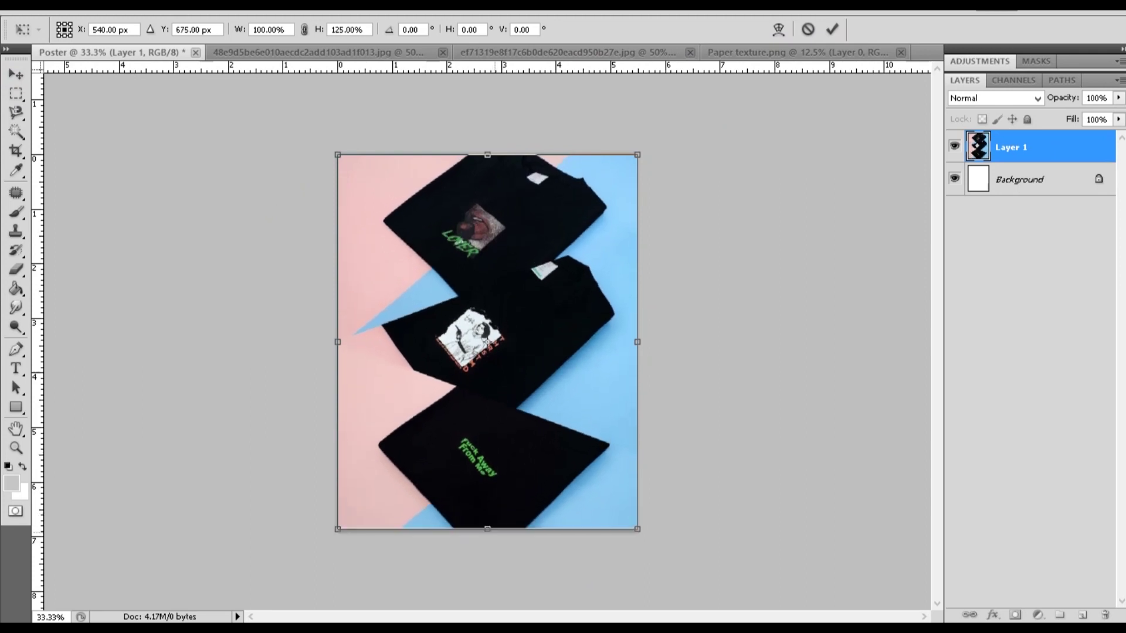
pyautogui.moveTo(638, 342); pyautogui.dragTo(645, 341)
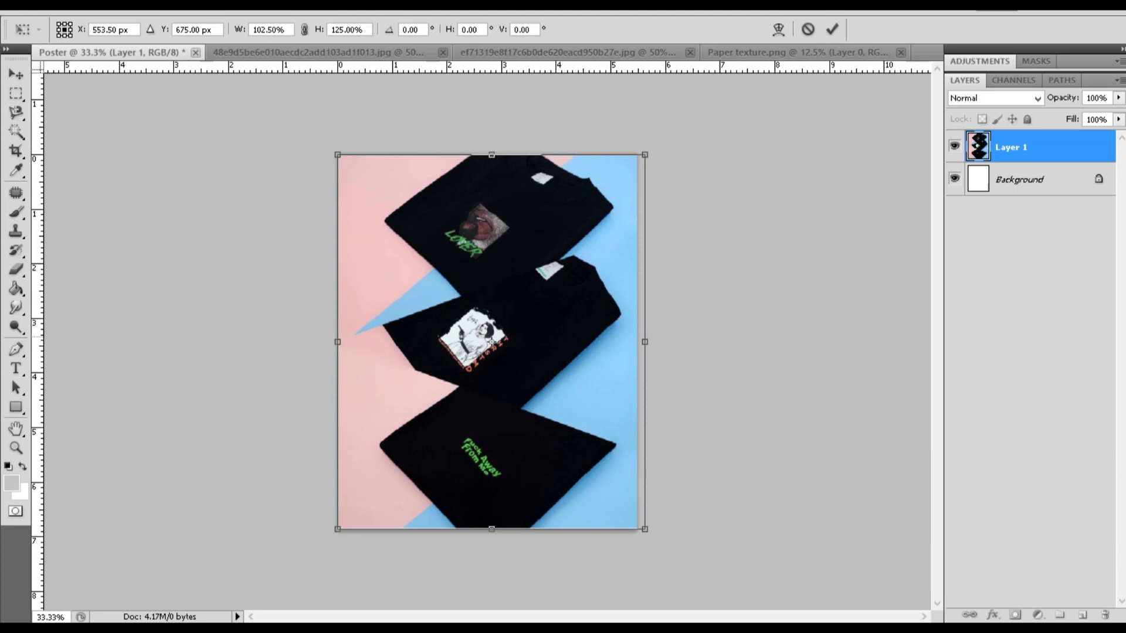
pyautogui.moveTo(338, 341); pyautogui.dragTo(318, 341)
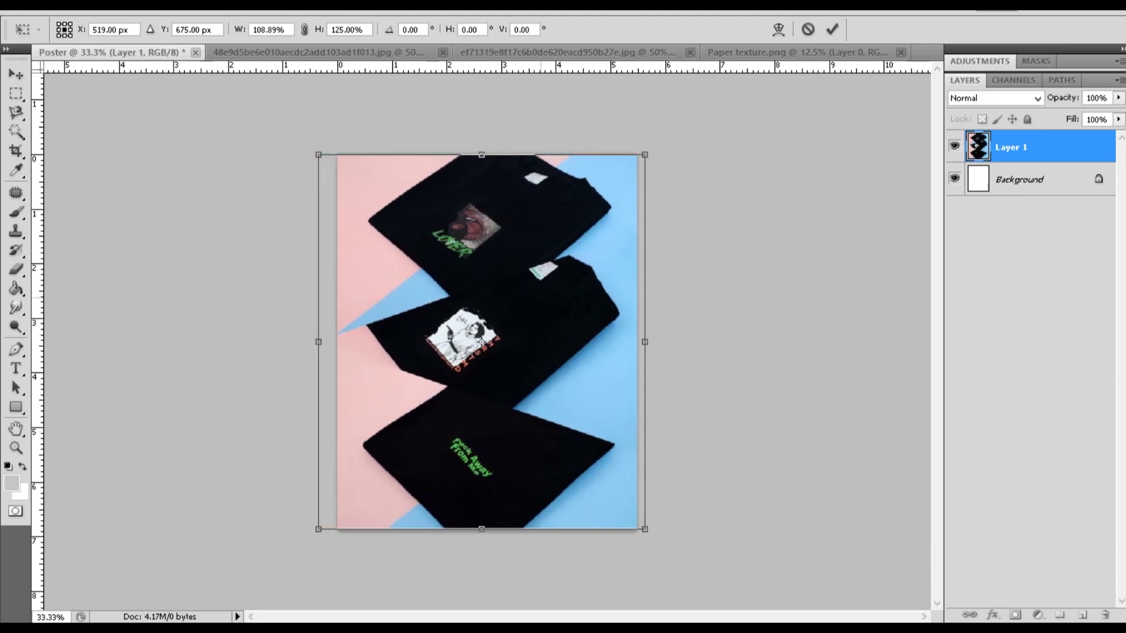
pyautogui.click(831, 29)
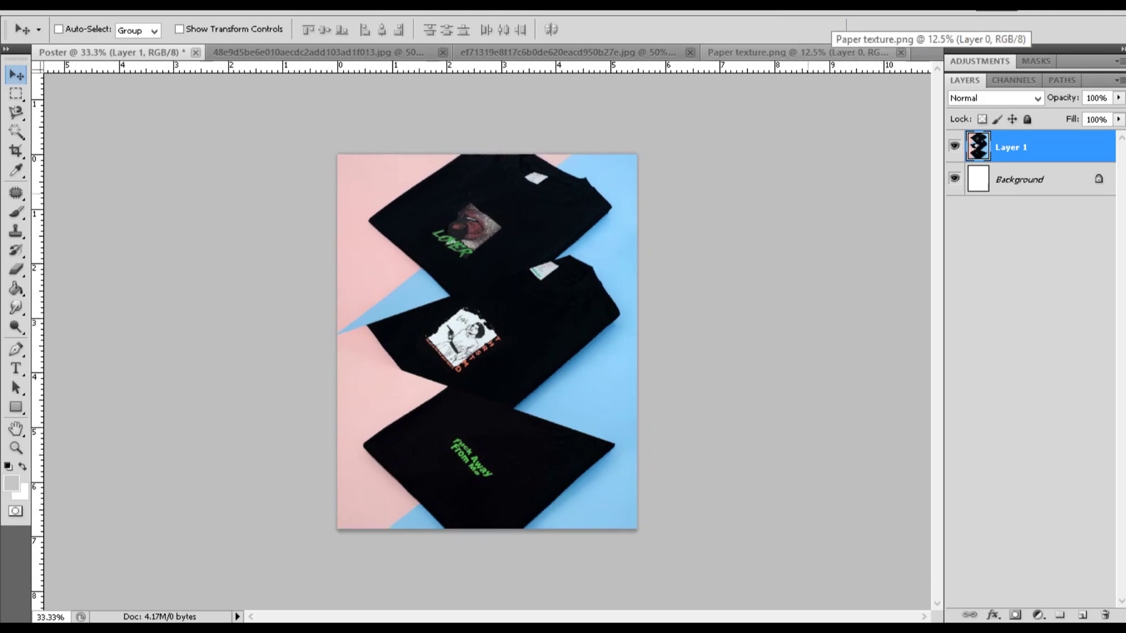
# Step: Copy the photo of the woman drinking into the Poster document as a layer above the shirts
pyautogui.click(358, 53)
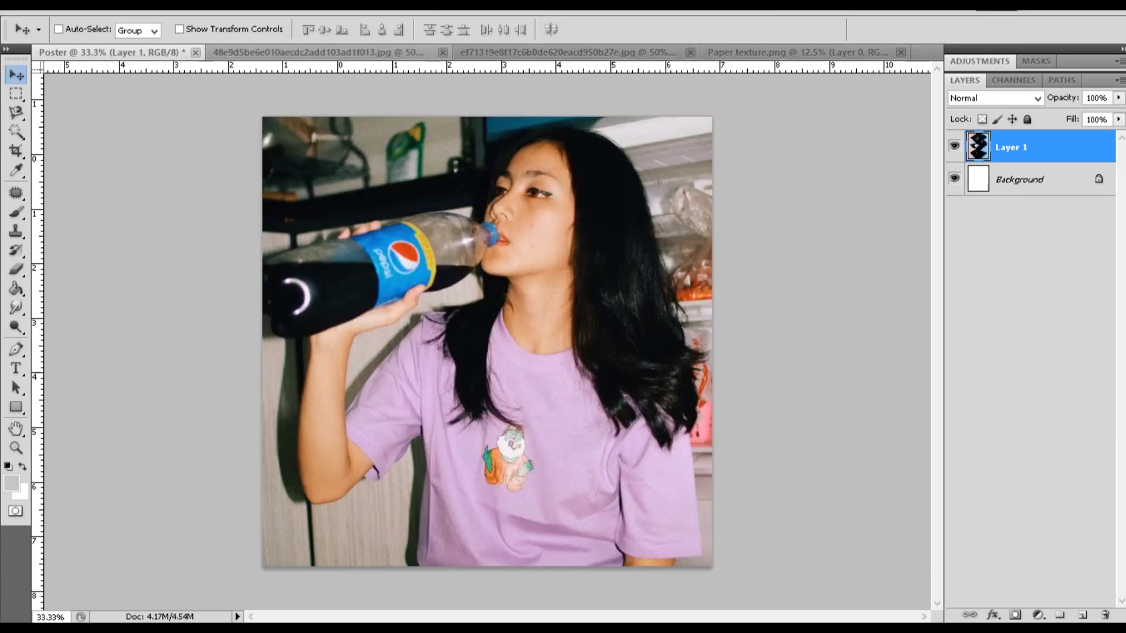
pyautogui.moveTo(498, 245); pyautogui.dragTo(399, 181)
pyautogui.hotkey('shift', 'Left')
pyautogui.hotkey('shift', 'Left')
pyautogui.hotkey('shift', 'Left')
pyautogui.hotkey('shift', 'Left')
pyautogui.hotkey('shift', 'Left')
pyautogui.hotkey('shift', 'Left')
pyautogui.hotkey('shift', 'Left')
pyautogui.hotkey('shift', 'Left')
pyautogui.hotkey('shift', 'Left')
pyautogui.hotkey('shift', 'Left')
pyautogui.hotkey('shift', 'Left')
pyautogui.hotkey('shift', 'Left')
pyautogui.hotkey('shift', 'Left')
pyautogui.hotkey('shift', 'Left')
pyautogui.hotkey('shift', 'Left')
pyautogui.hotkey('shift', 'Left')
pyautogui.hotkey('shift', 'Left')
pyautogui.hotkey('shift', 'Left')
pyautogui.hotkey('shift', 'Left')
pyautogui.hotkey('shift', 'Left')
pyautogui.hotkey('shift', 'Up')
pyautogui.hotkey('shift', 'Up')
pyautogui.hotkey('shift', 'Up')
pyautogui.hotkey('shift', 'Up')
pyautogui.hotkey('shift', 'Up')
pyautogui.hotkey('shift', 'Up')
pyautogui.hotkey('shift', 'Up')
pyautogui.hotkey('shift', 'Up')
pyautogui.hotkey('shift', 'Up')
pyautogui.hotkey('shift', 'Up')
pyautogui.hotkey('shift', 'Up')
pyautogui.hotkey('shift', 'Up')
pyautogui.hotkey('shift', 'Up')
pyautogui.hotkey('shift', 'Up')
pyautogui.hotkey('shift', 'Up')
pyautogui.hotkey('shift', 'Up')
pyautogui.hotkey('shift', 'Up')
pyautogui.hotkey('shift', 'Up')
pyautogui.hotkey('shift', 'Up')
pyautogui.hotkey('shift', 'Up')
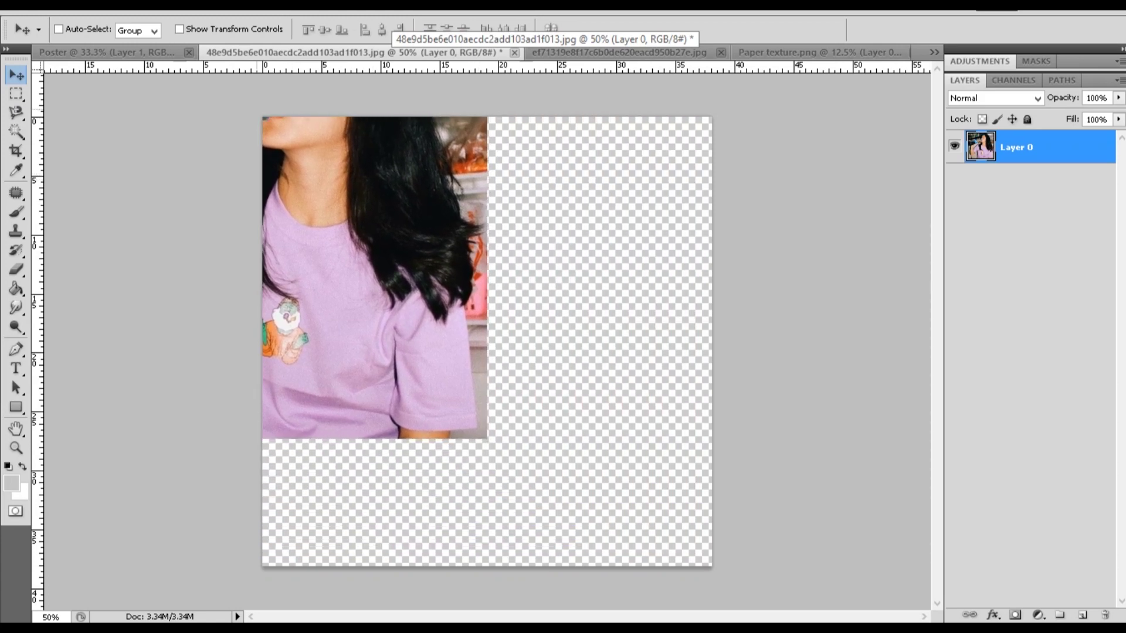
pyautogui.moveTo(191, 80)
pyautogui.mouseDown()
pyautogui.moveTo(147, 52)
pyautogui.moveTo(176, 94)
pyautogui.mouseUp()
pyautogui.hotkey('ctrl', 'v')
# Step: Move the woman photo up to the canvas's top edge, centred at about X 519 px, Y 540 px
pyautogui.hotkey('ctrl', 't')
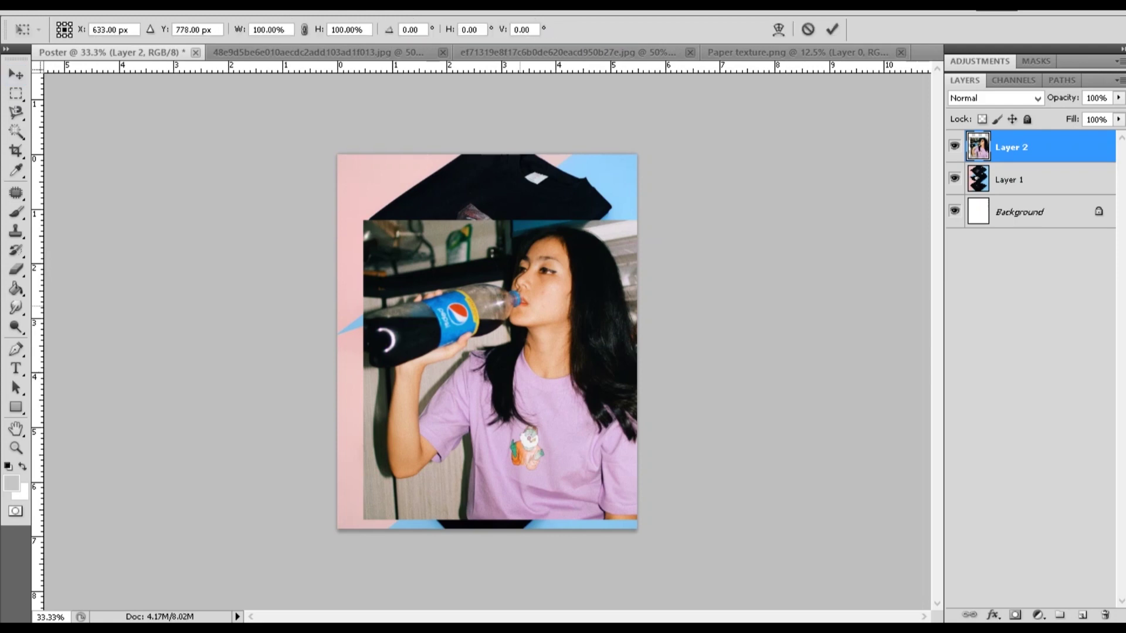
pyautogui.hotkey('shift', 'Up')
pyautogui.hotkey('shift', 'Up')
pyautogui.hotkey('shift', 'Up')
pyautogui.hotkey('shift', 'Up')
pyautogui.hotkey('shift', 'Up')
pyautogui.hotkey('shift', 'Up')
pyautogui.hotkey('shift', 'Up')
pyautogui.press('Up')
pyautogui.press('Up')
pyautogui.press('Up')
pyautogui.press('Up')
pyautogui.press('Up')
pyautogui.press('Up')
pyautogui.press('Up')
pyautogui.press('Up')
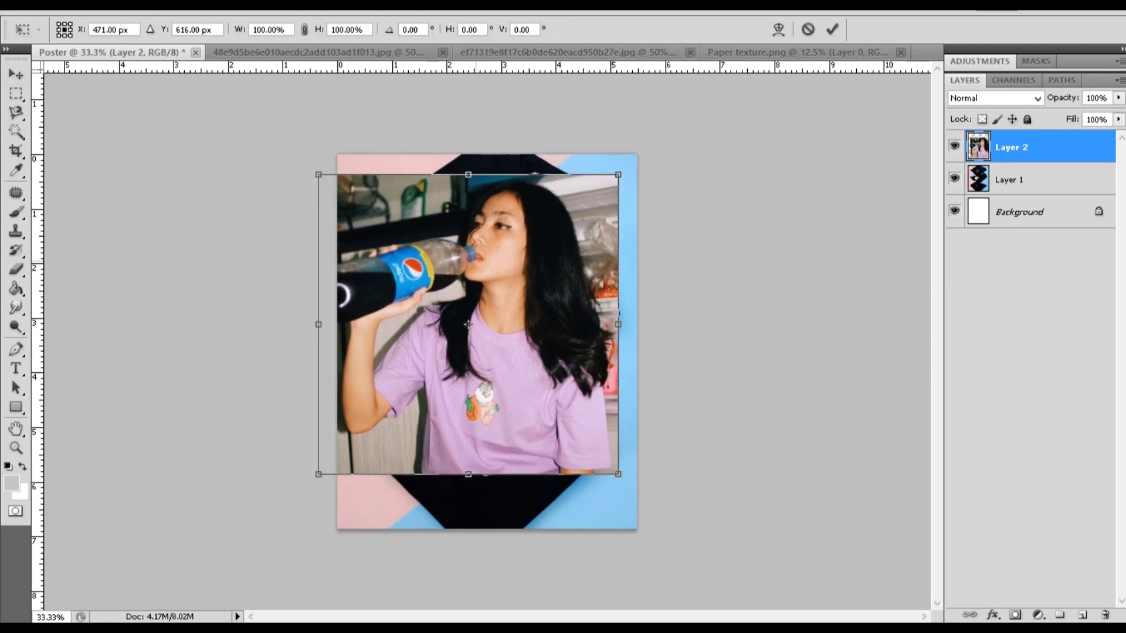
pyautogui.moveTo(478, 248); pyautogui.dragTo(488, 241)
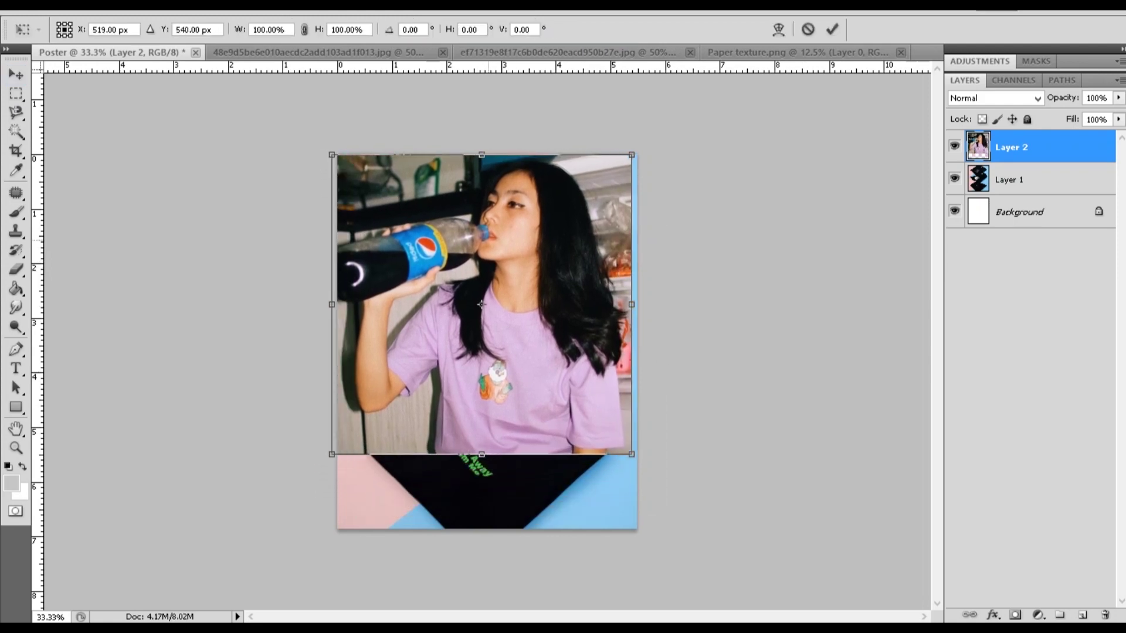
# Step: Stretch the woman photo to about 125.83% wide and 125% high to cover the canvas, and nudge it slightly right
pyautogui.moveTo(632, 305); pyautogui.dragTo(645, 305)
pyautogui.moveTo(487, 455); pyautogui.dragTo(487, 517)
pyautogui.moveTo(644, 515); pyautogui.dragTo(645, 529)
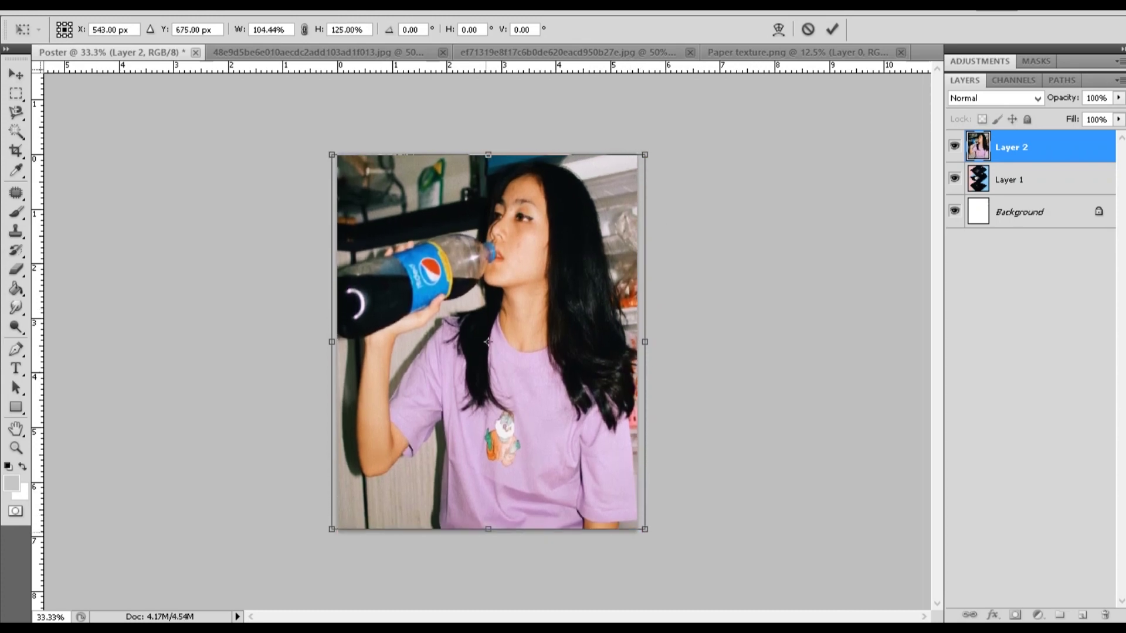
pyautogui.moveTo(331, 341); pyautogui.dragTo(266, 341)
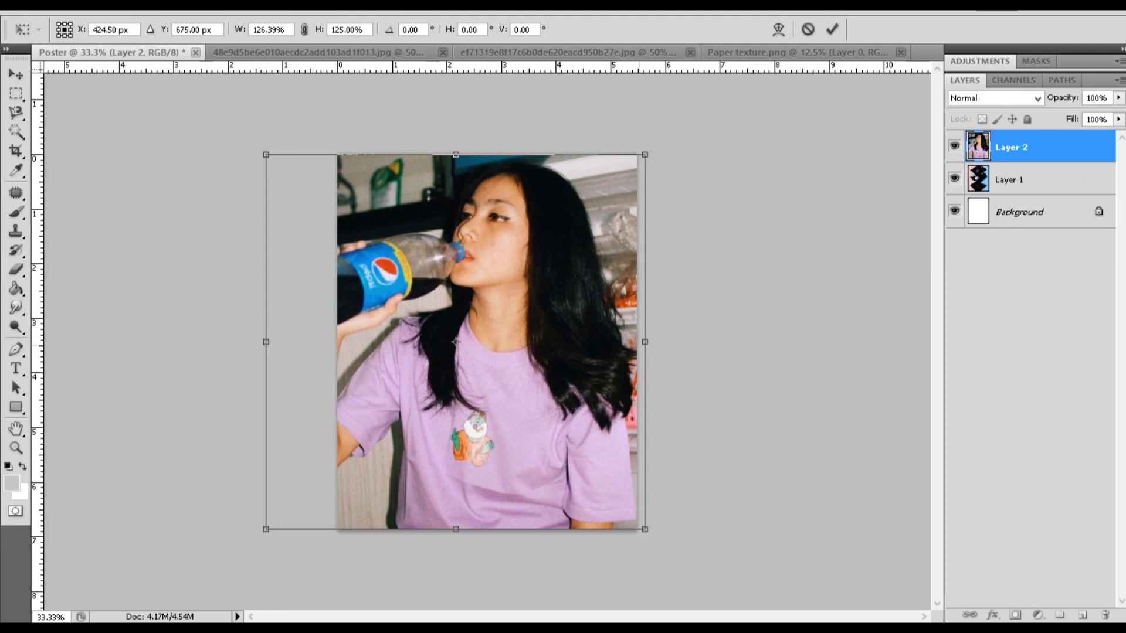
pyautogui.moveTo(644, 341); pyautogui.dragTo(637, 341)
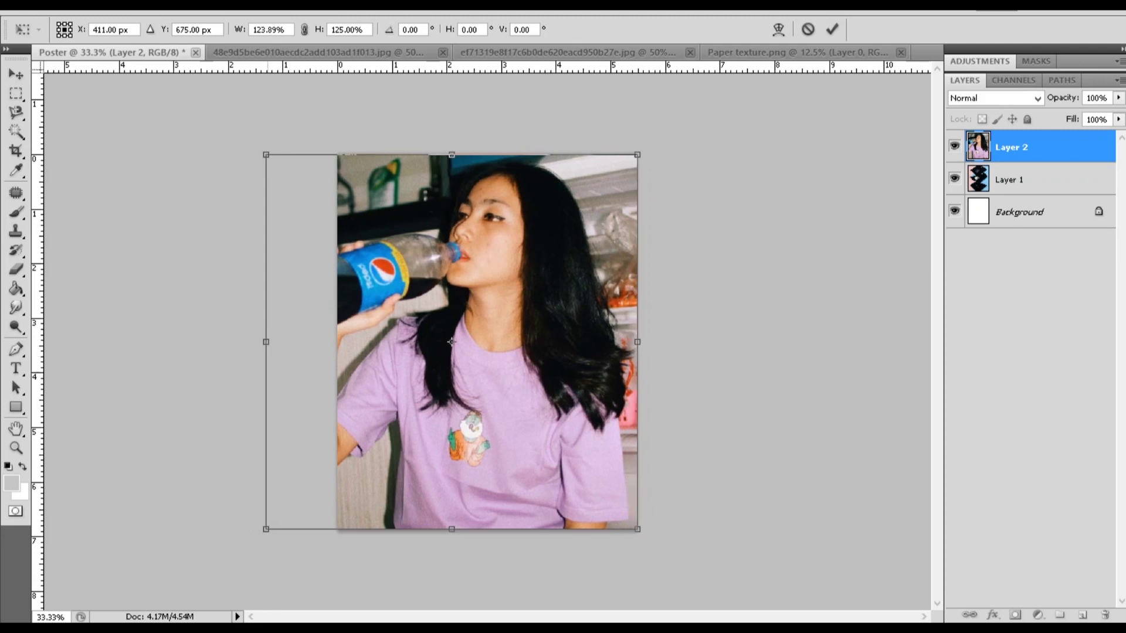
pyautogui.moveTo(266, 341); pyautogui.dragTo(260, 342)
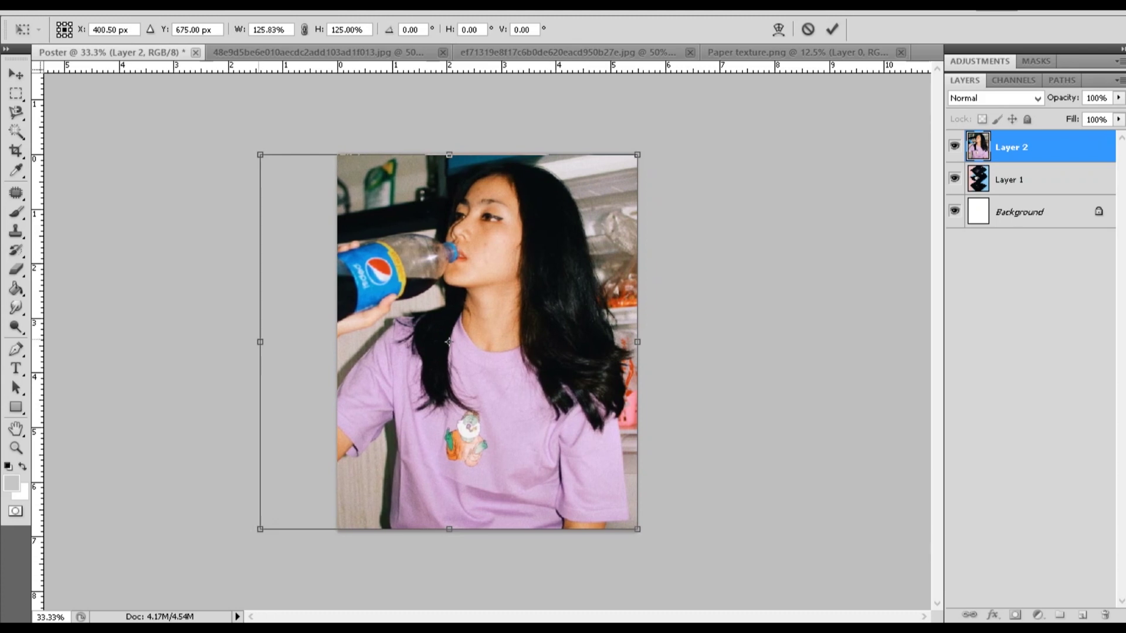
pyautogui.press('Return')
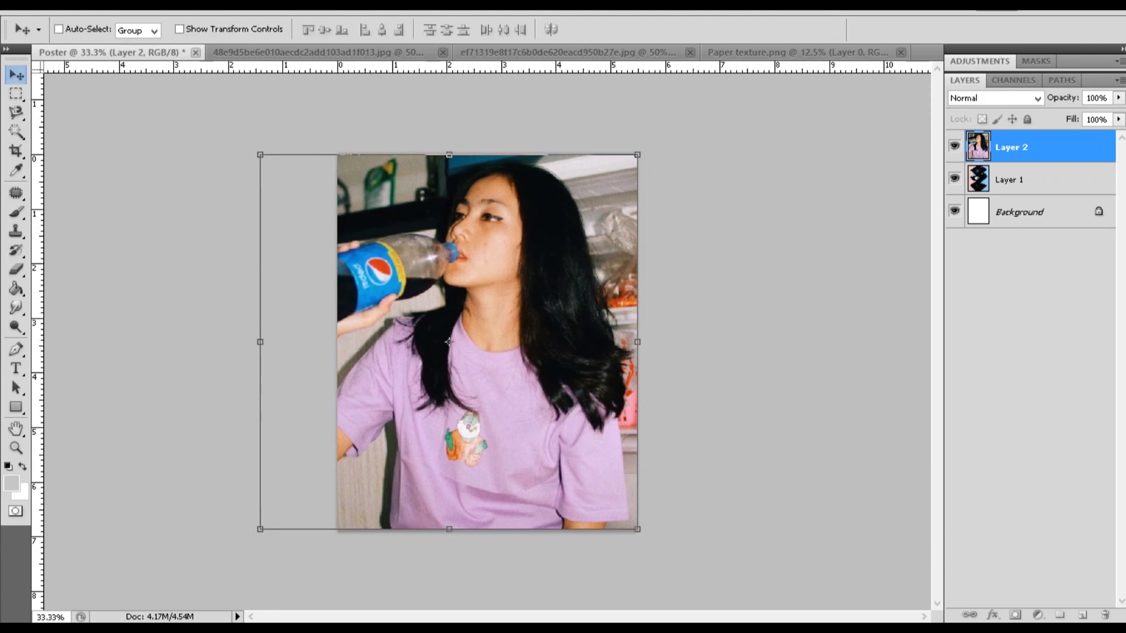
pyautogui.hotkey('shift', 'Right')
pyautogui.hotkey('shift', 'Right')
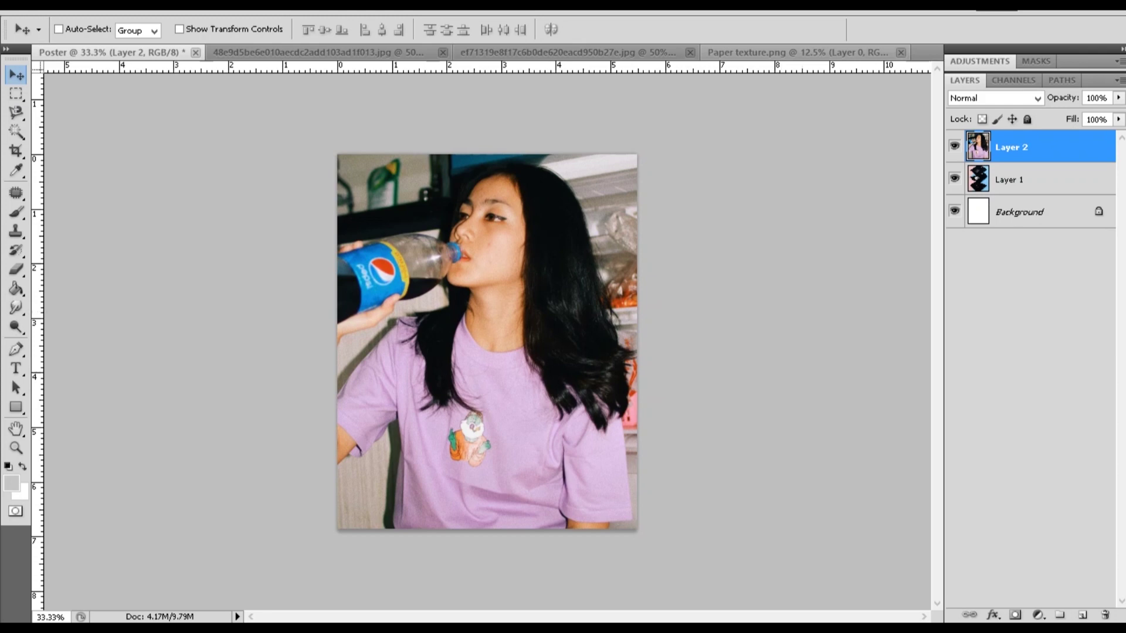
# Step: Copy the paper texture into Poster as the top layer and scale it to about 37.82% wide and 35.11% high, covering the canvas
pyautogui.click(780, 53)
pyautogui.moveTo(469, 253); pyautogui.dragTo(490, 268)
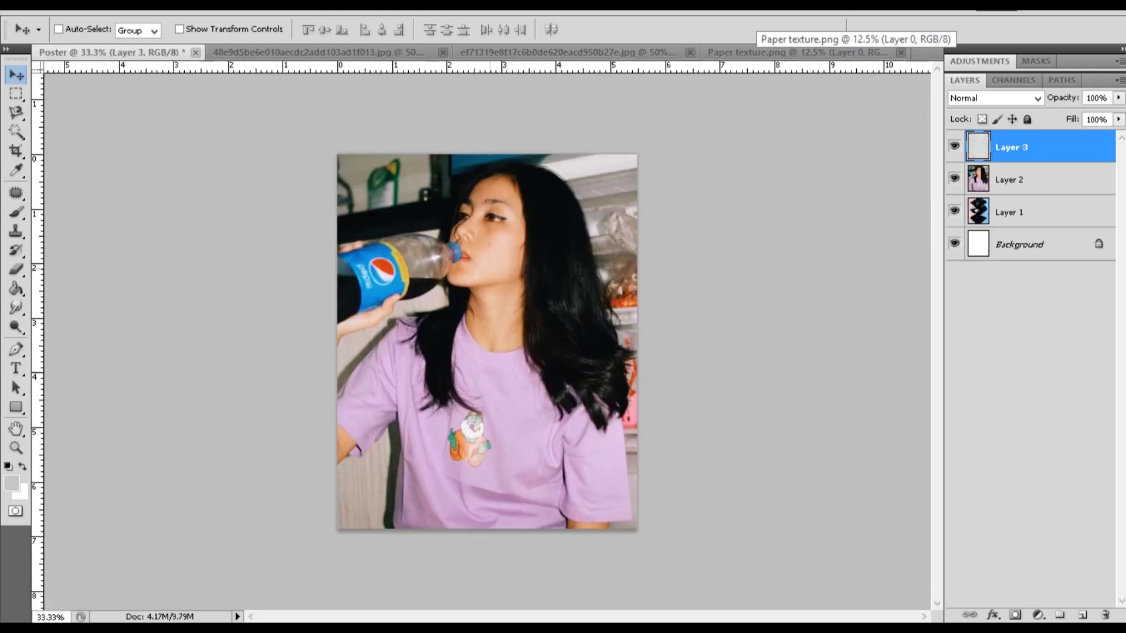
pyautogui.hotkey('ctrl', 't')
pyautogui.hotkey('ctrl', '-')
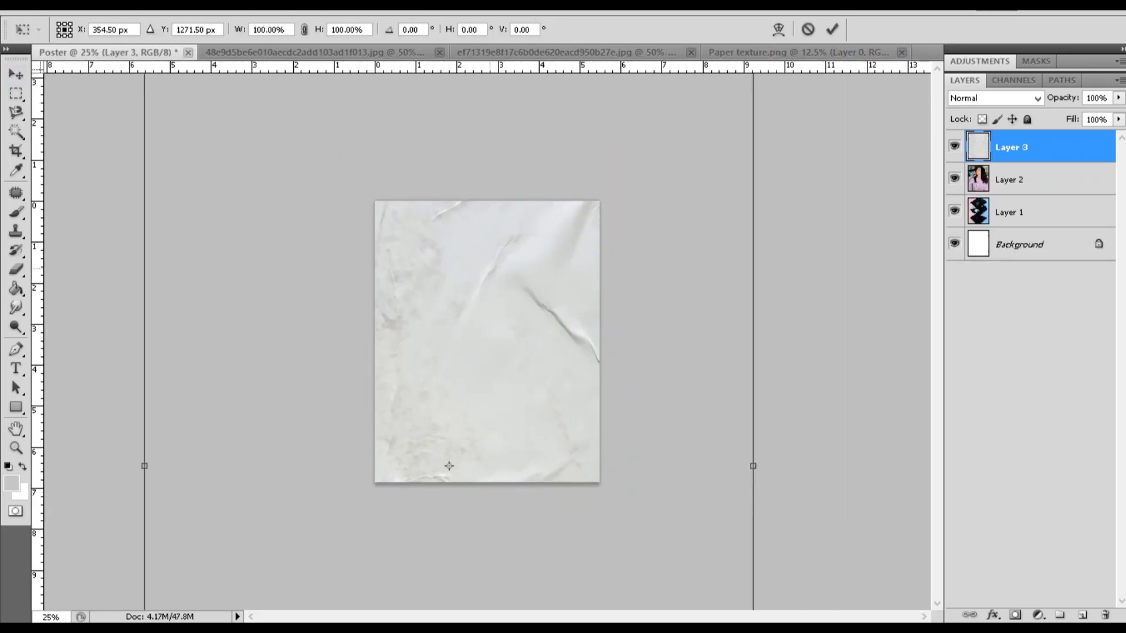
pyautogui.hotkey('ctrl', '-')
pyautogui.hotkey('ctrl', '-')
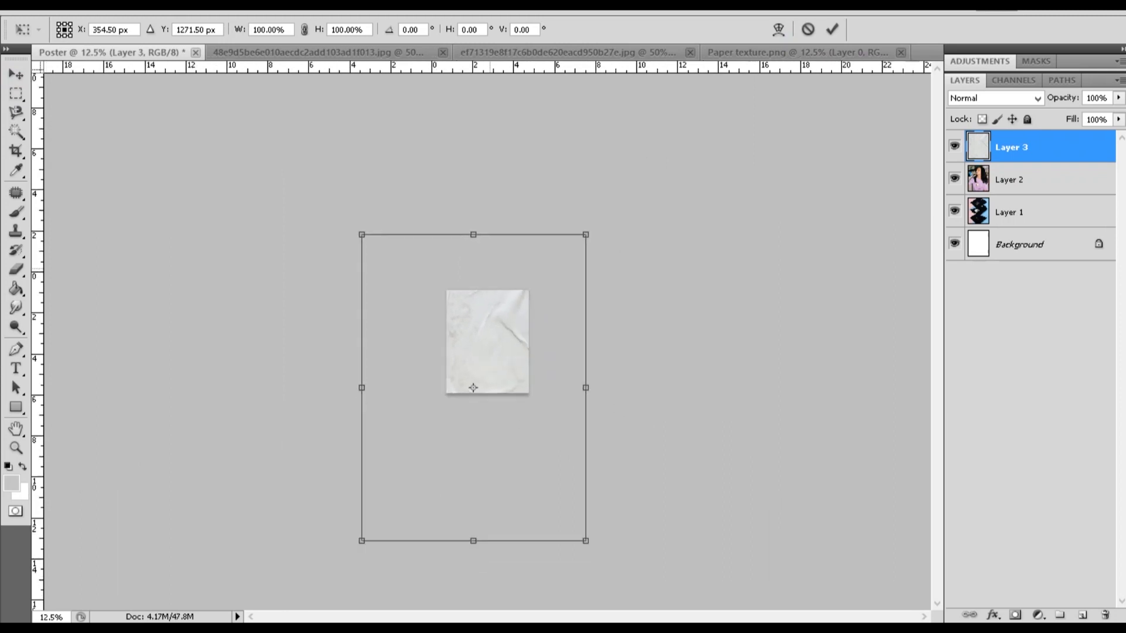
pyautogui.hotkey('ctrl', '-')
pyautogui.moveTo(374, 245); pyautogui.dragTo(450, 295)
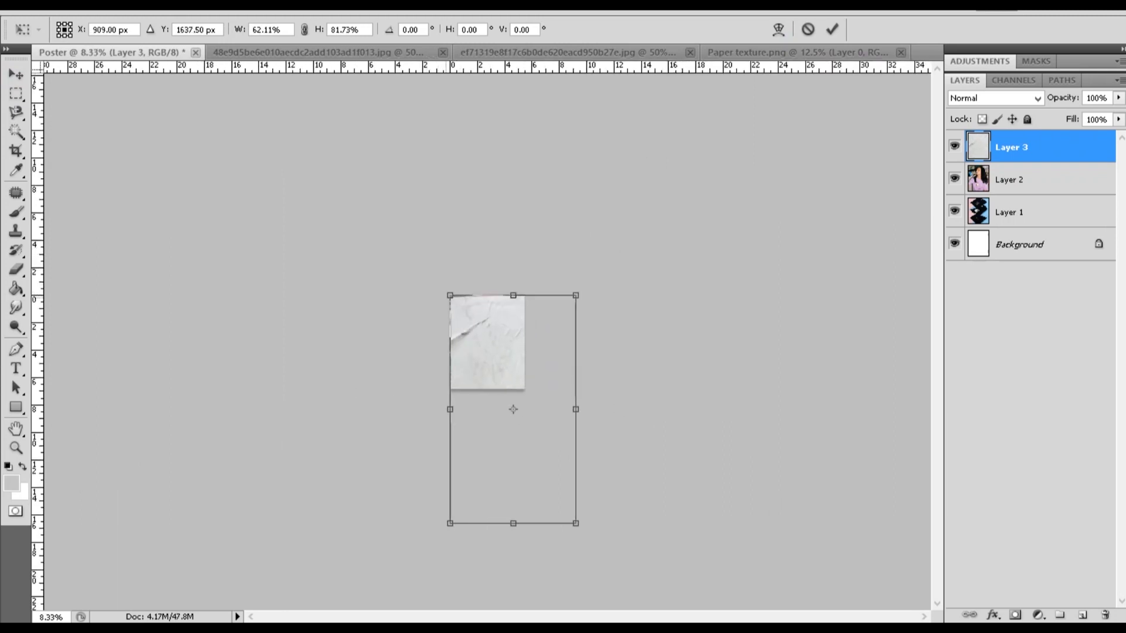
pyautogui.moveTo(576, 523); pyautogui.dragTo(527, 387)
pyautogui.hotkey('ctrl', '+')
pyautogui.hotkey('ctrl', '+')
pyautogui.hotkey('ctrl', '+')
pyautogui.hotkey('ctrl', '+')
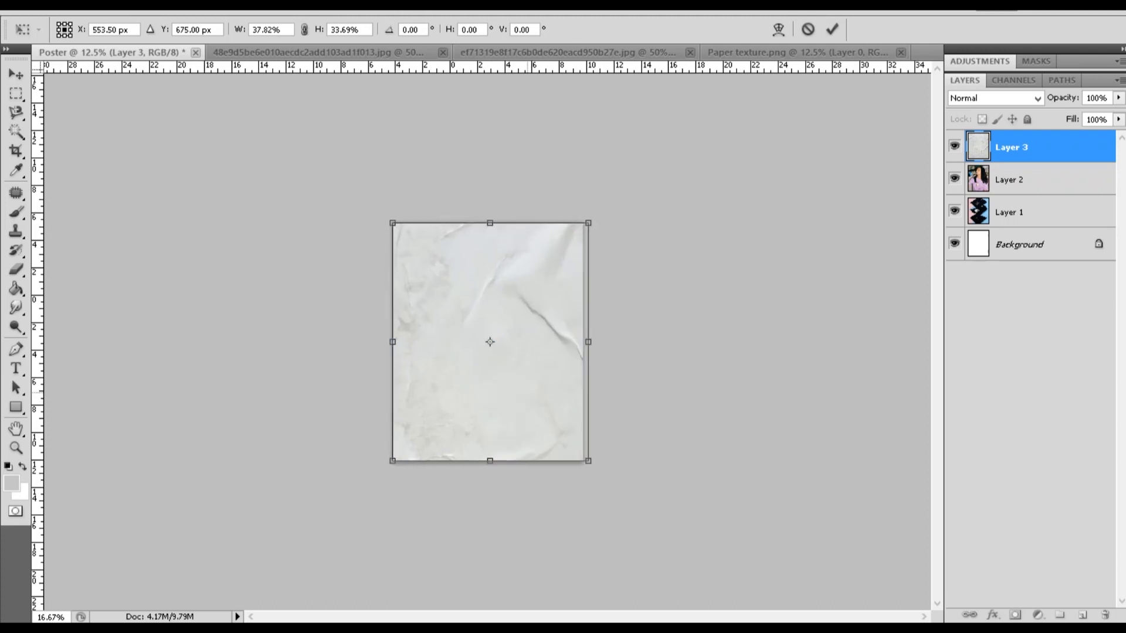
pyautogui.press('Return')
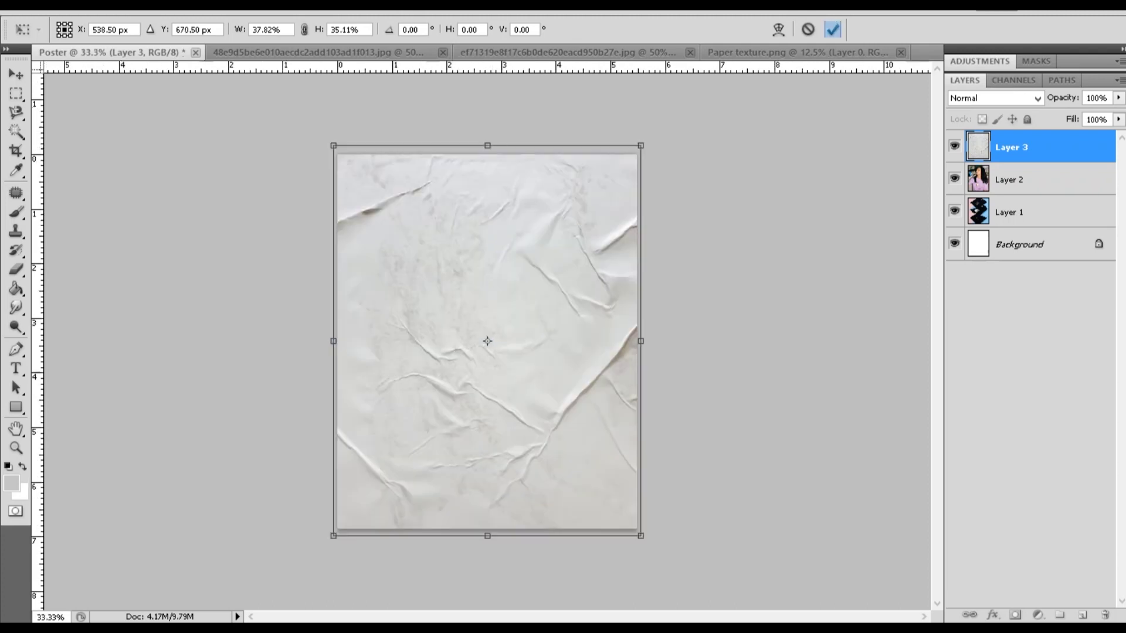
# Step: Hide the paper texture layer and the woman photo layer, and select the shirts layer
pyautogui.click(954, 146)
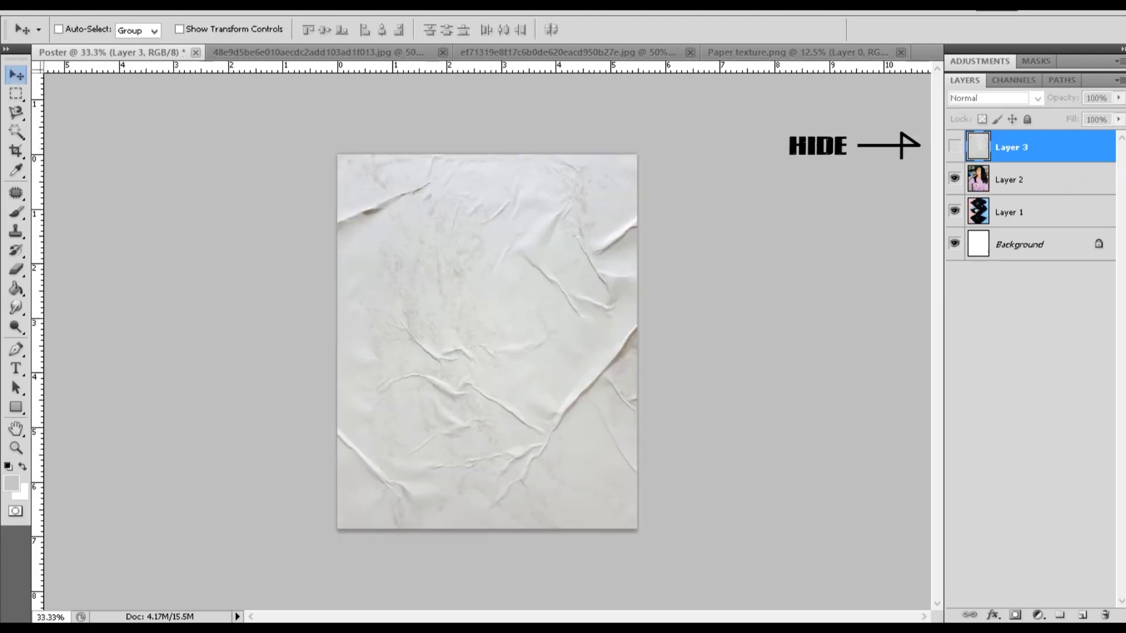
pyautogui.click(1010, 212)
pyautogui.click(1011, 180)
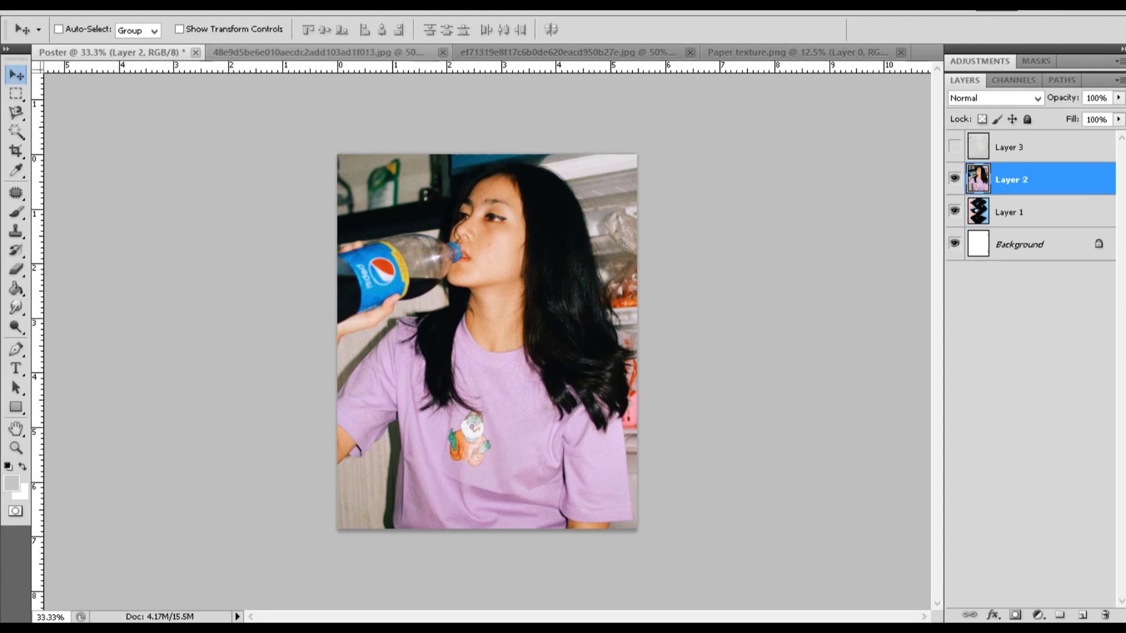
pyautogui.click(954, 178)
pyautogui.click(1011, 213)
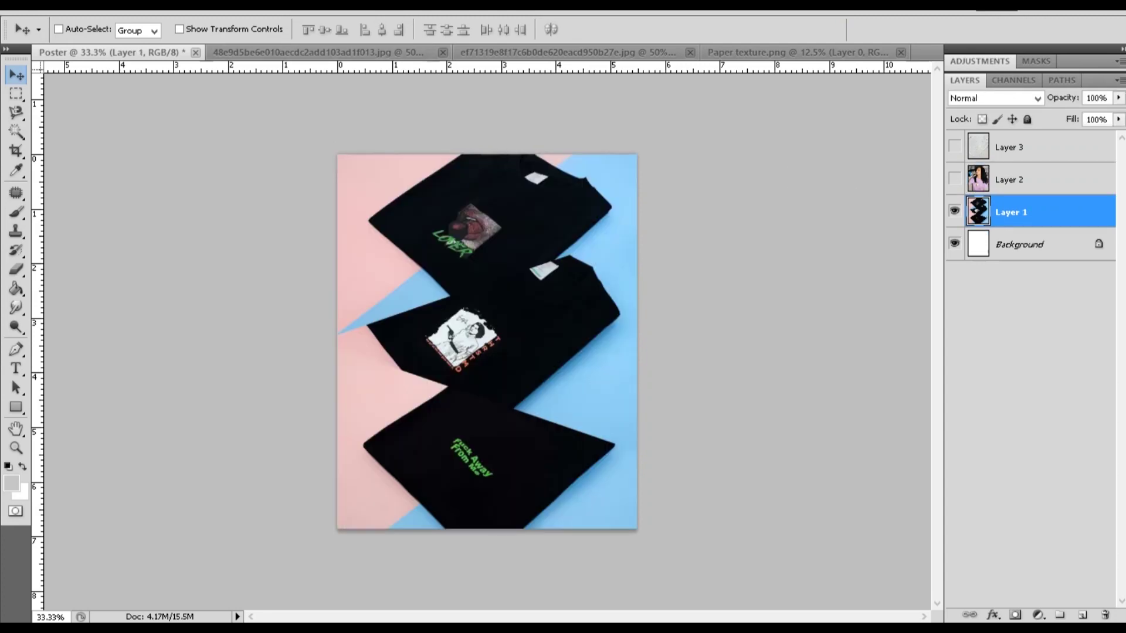
# Step: Open a Hue/Saturation adjustment on the shirts layer and raise the saturation to +100
pyautogui.click(109, 6)
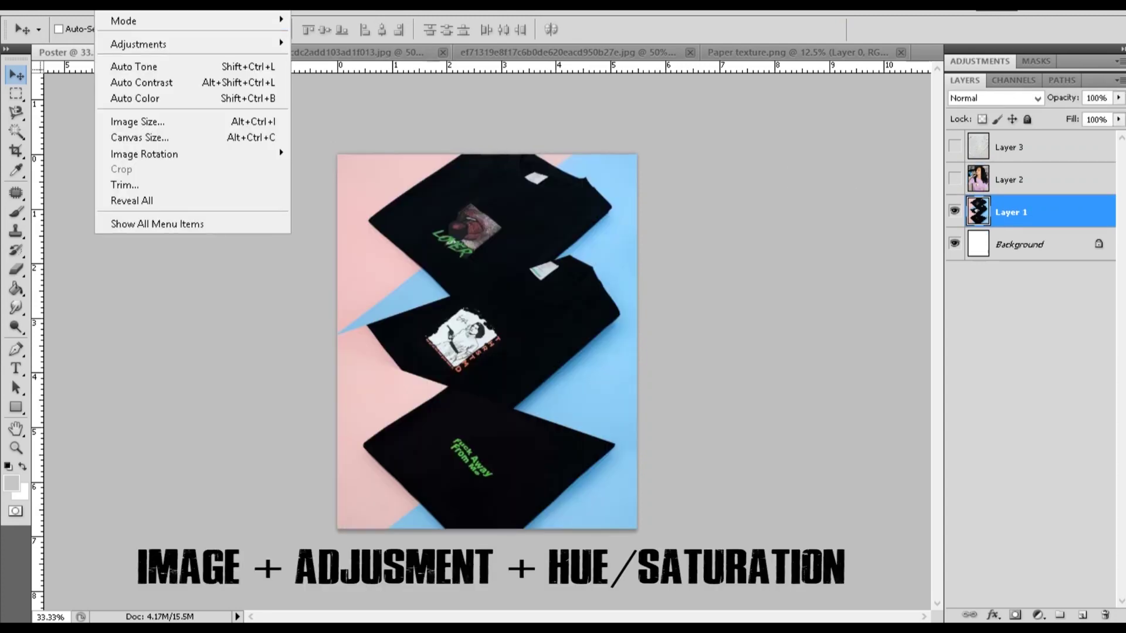
pyautogui.moveTo(138, 44)
pyautogui.click(376, 129)
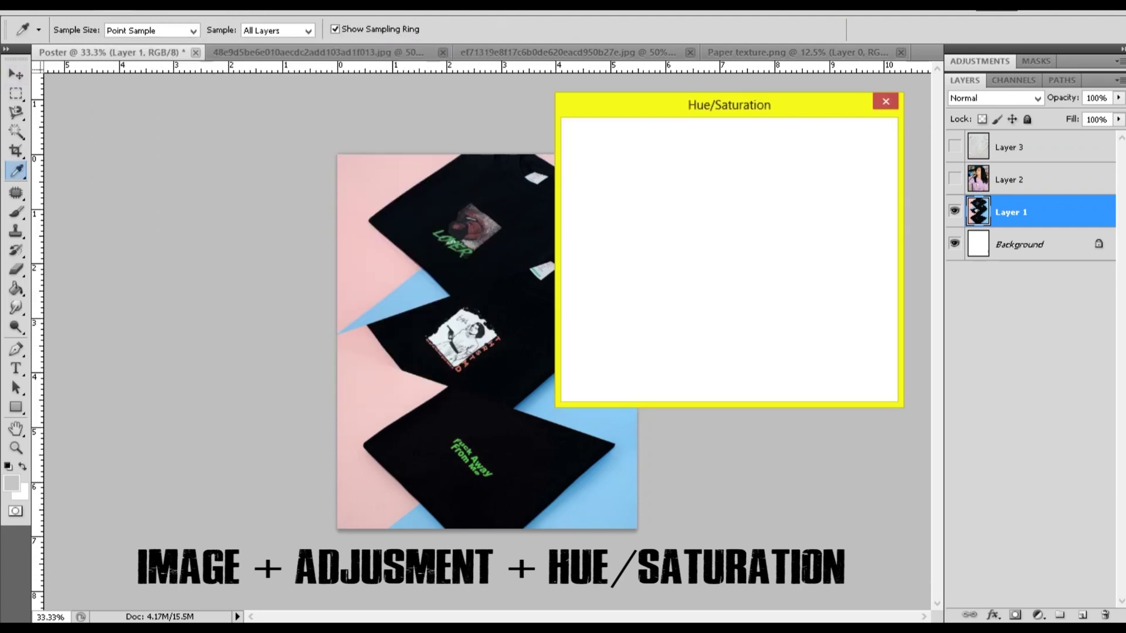
pyautogui.press('Up')
pyautogui.press('Up')
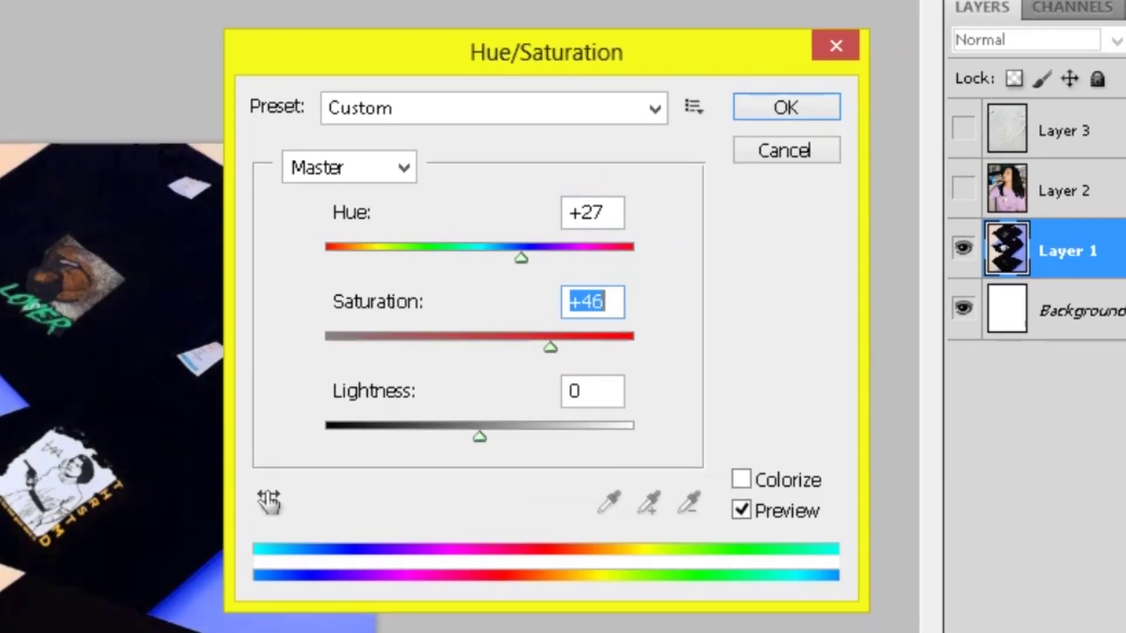
pyautogui.moveTo(550, 347); pyautogui.dragTo(599, 347)
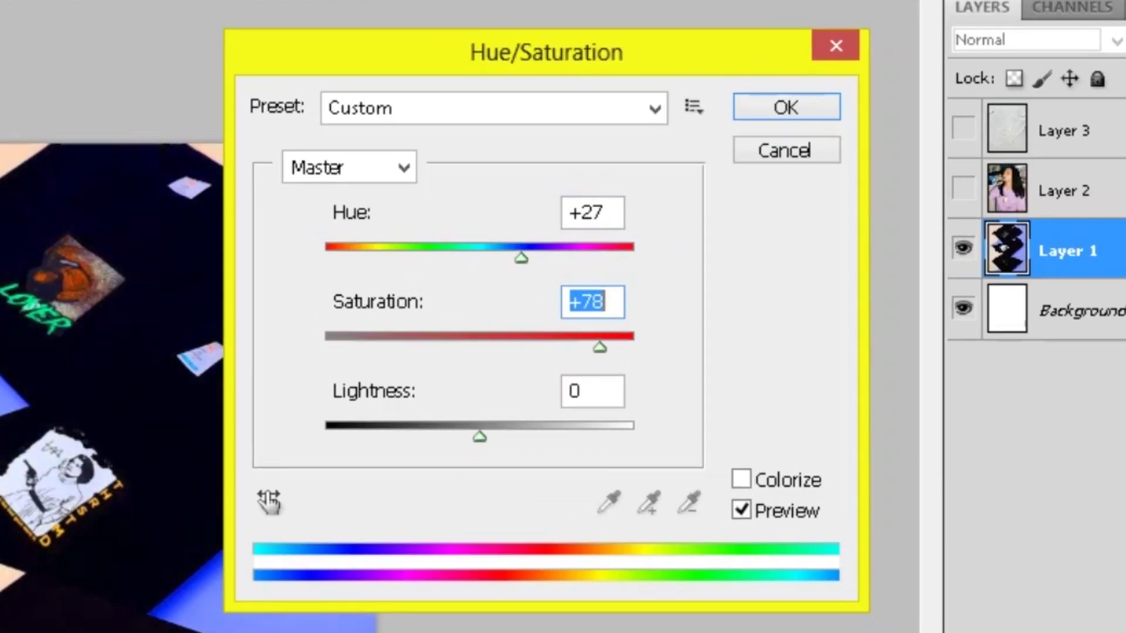
pyautogui.hotkey('shift', 'Up')
pyautogui.hotkey('shift', 'Up')
# Step: Set the shirts layer's hue shift to +42 and apply the Hue/Saturation adjustment
pyautogui.hotkey('shift', 'Tab')
pyautogui.hotkey('shift', 'Up')
pyautogui.press('Up')
pyautogui.press('Up')
pyautogui.press('Up')
pyautogui.press('Up')
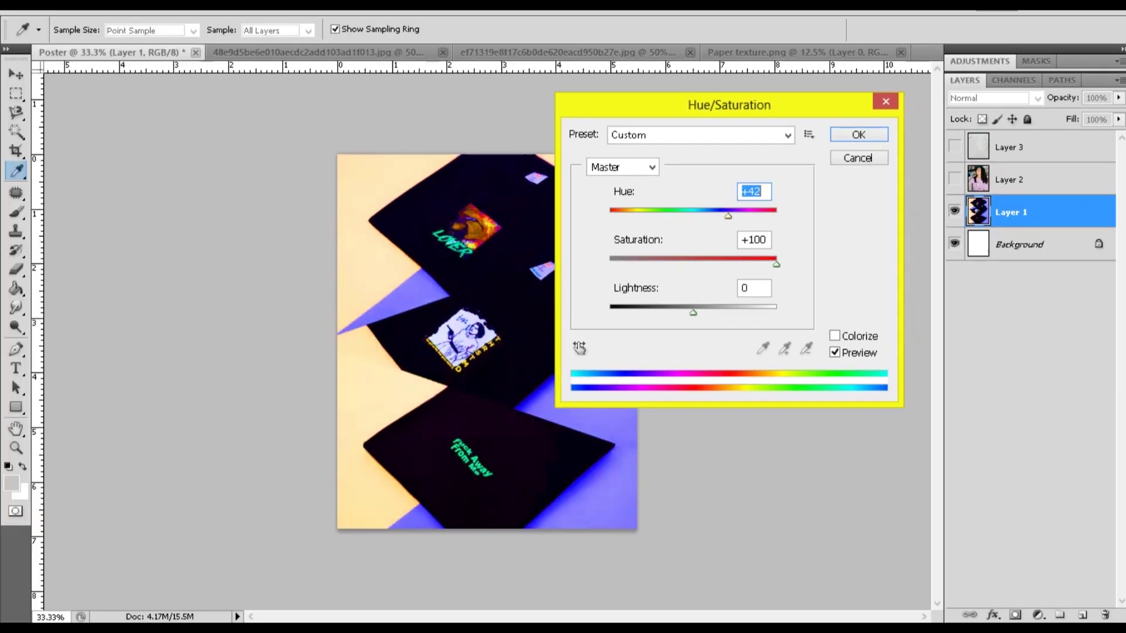
pyautogui.press('Return')
pyautogui.press('v')
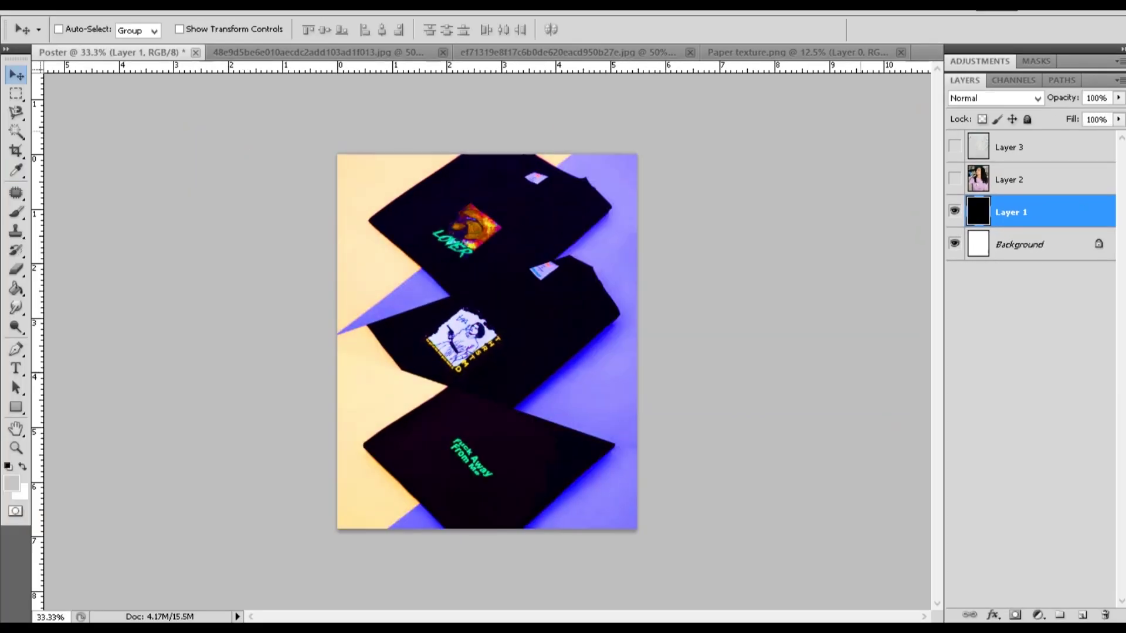
# Step: Select and show the woman photo layer, and apply a Threshold adjustment at level 128 to it
pyautogui.click(1032, 180)
pyautogui.click(955, 179)
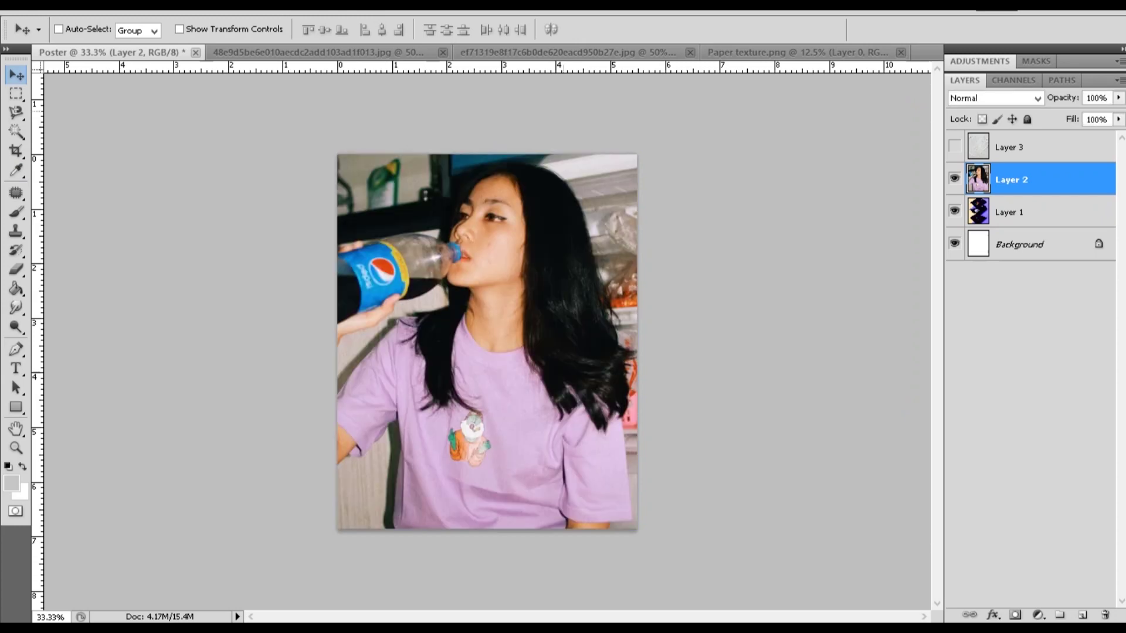
pyautogui.click(114, 8)
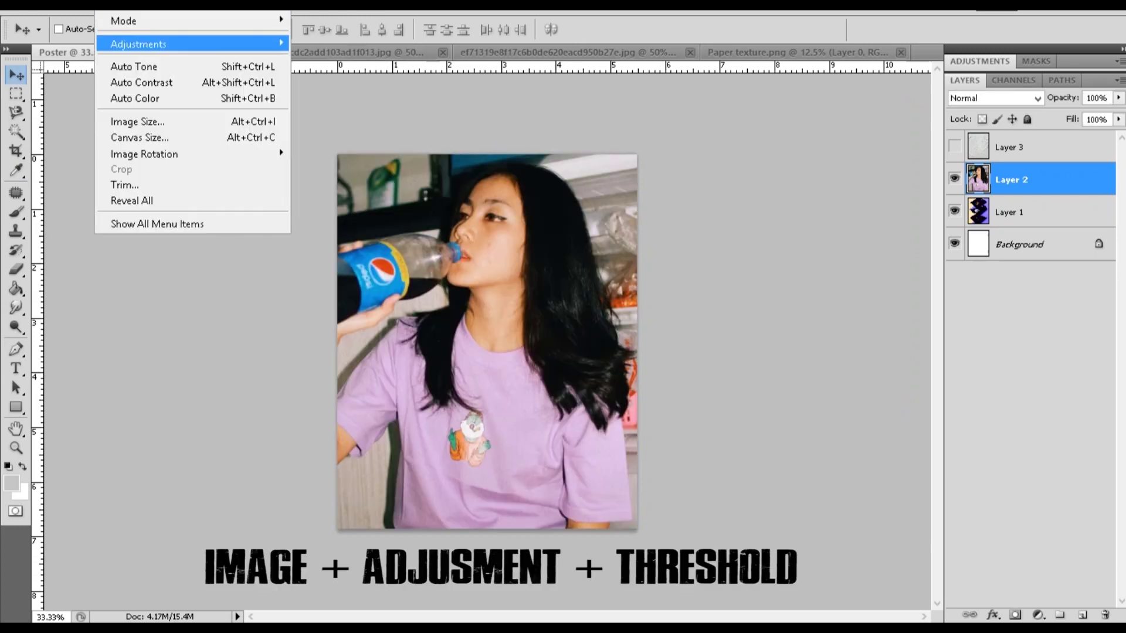
pyautogui.moveTo(191, 44)
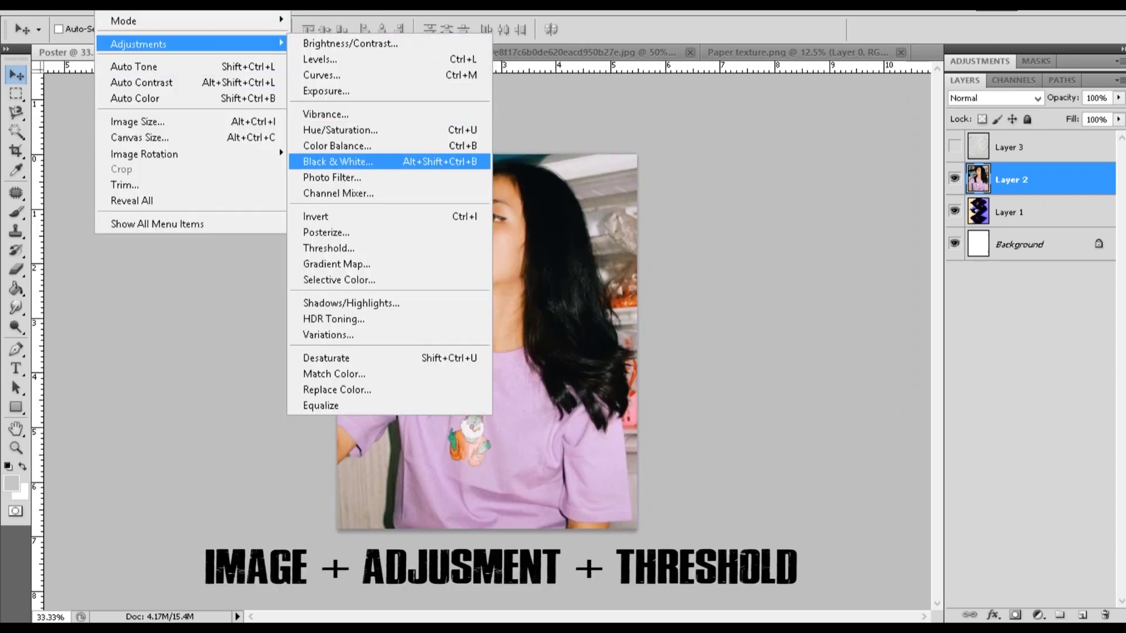
pyautogui.click(329, 248)
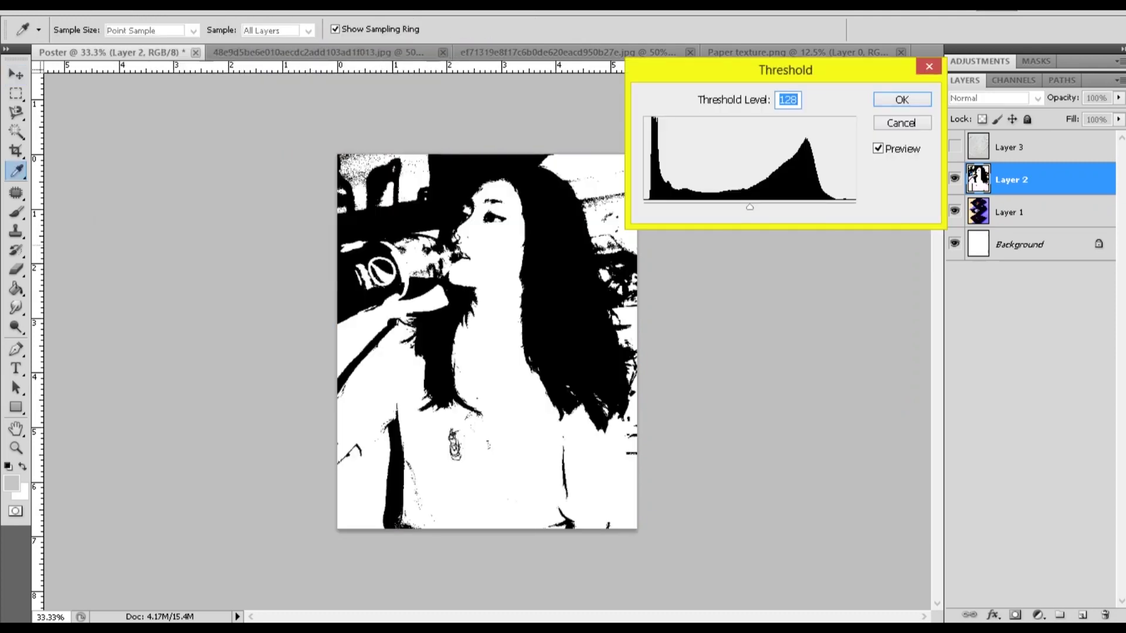
pyautogui.press('Return')
pyautogui.press('v')
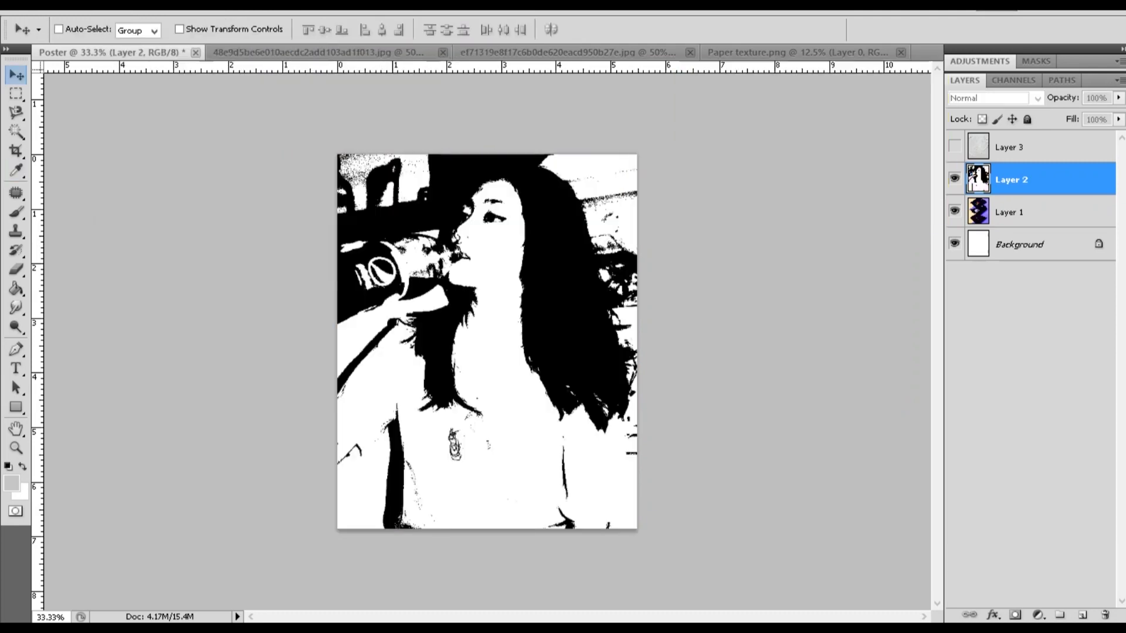
# Step: Set the woman layer's blend mode to Screen, and show and select the paper texture layer
pyautogui.click(995, 98)
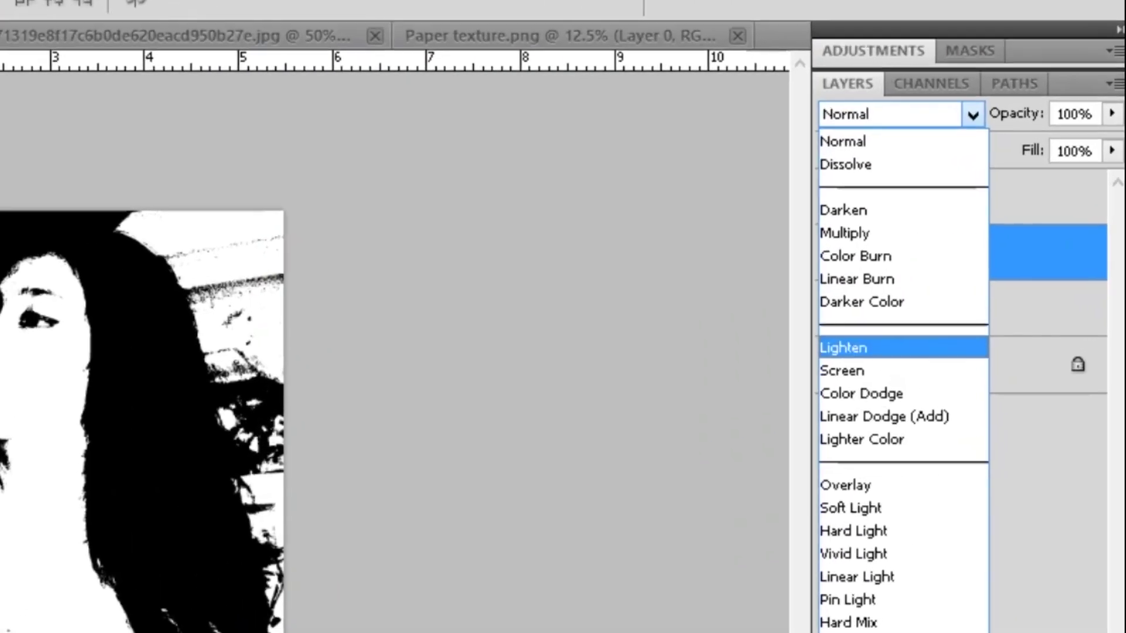
pyautogui.click(973, 248)
pyautogui.click(660, 264)
pyautogui.click(806, 269)
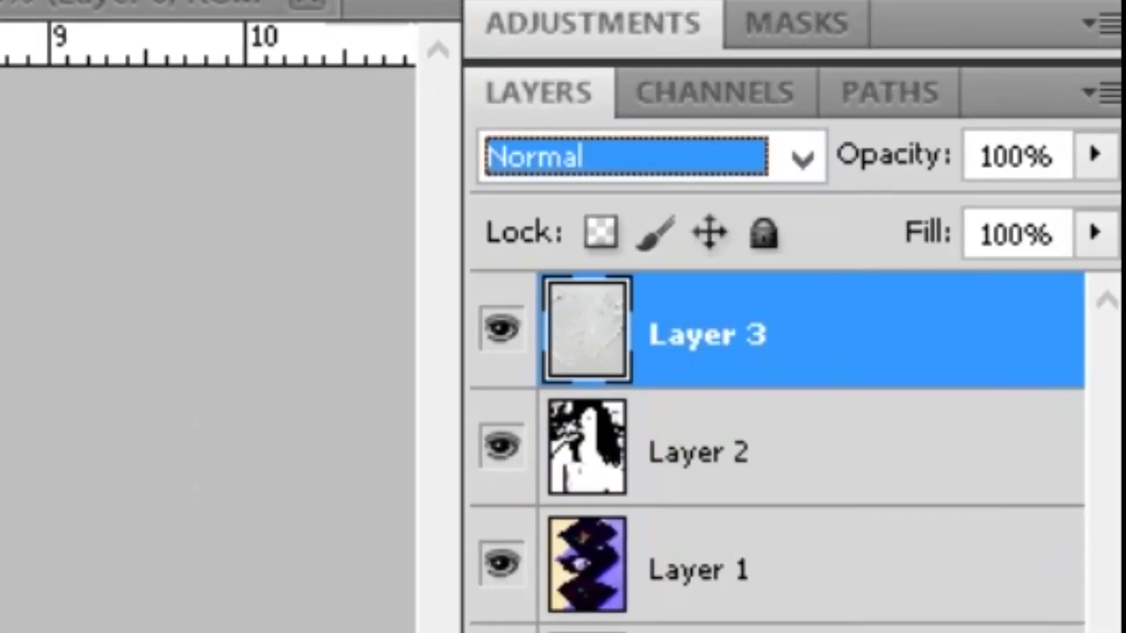
# Step: Set the paper texture layer's blend mode to Multiply
pyautogui.click(884, 138)
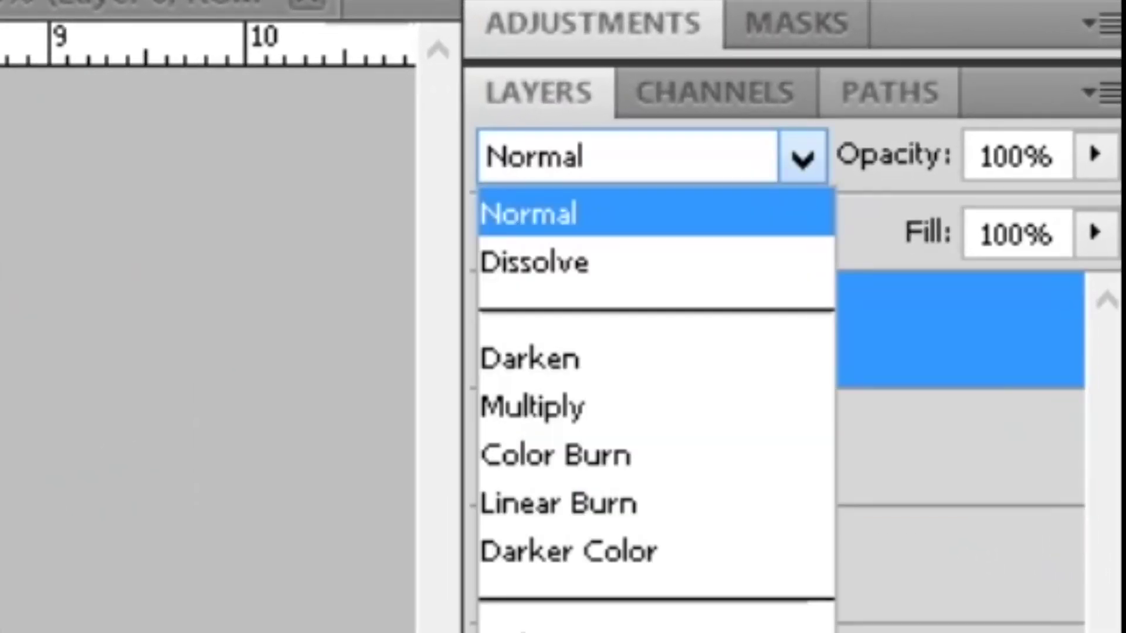
pyautogui.press('Down')
pyautogui.press('Down')
pyautogui.press('Down')
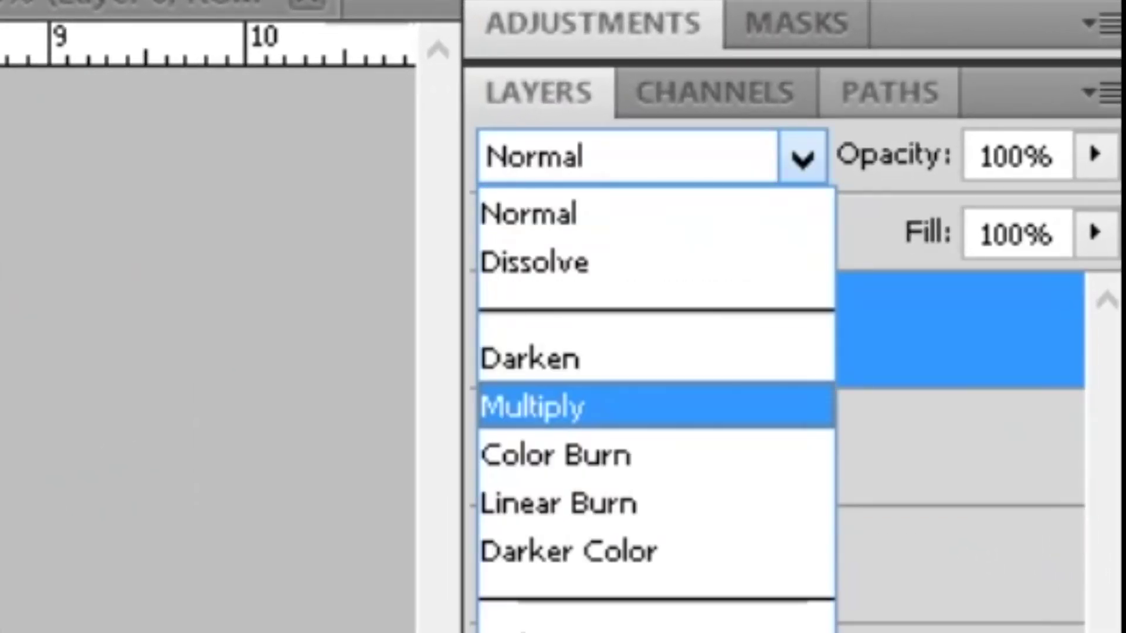
pyautogui.press('Return')
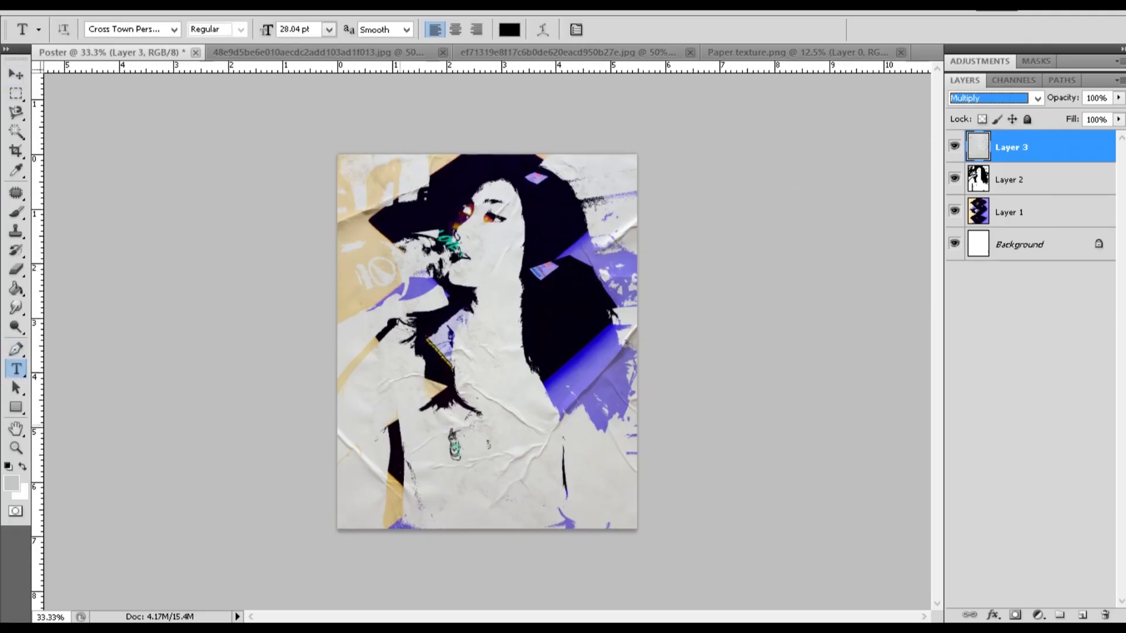
# Step: Add the text "POSTER DESIGN" in black 30 pt Cross Town lettering across the middle of the poster
pyautogui.click(381, 402)
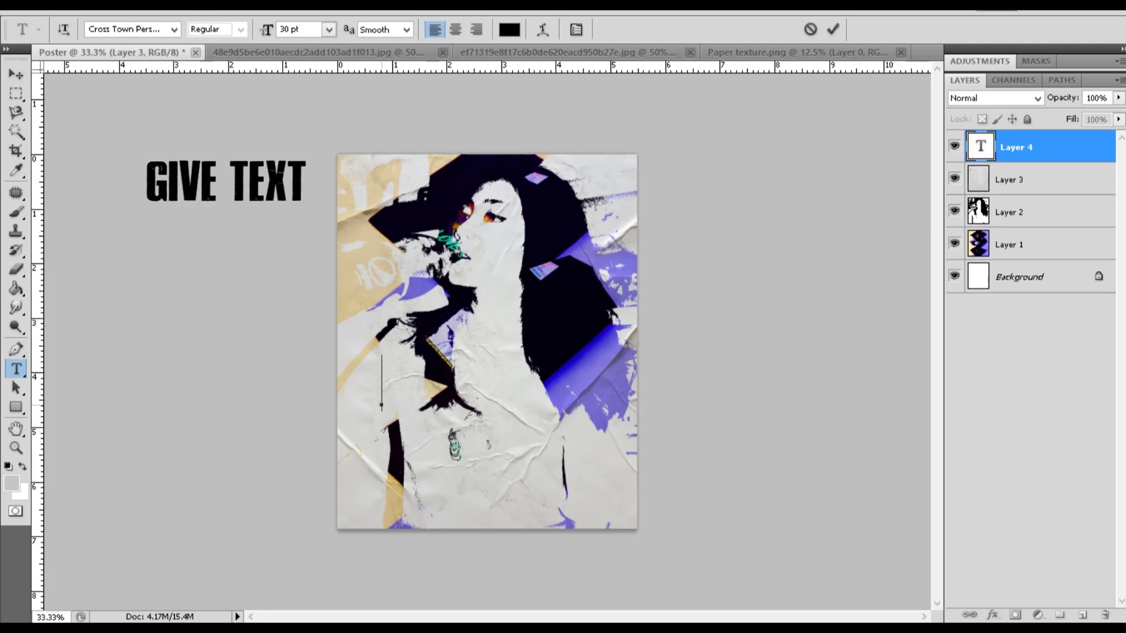
pyautogui.write('P')
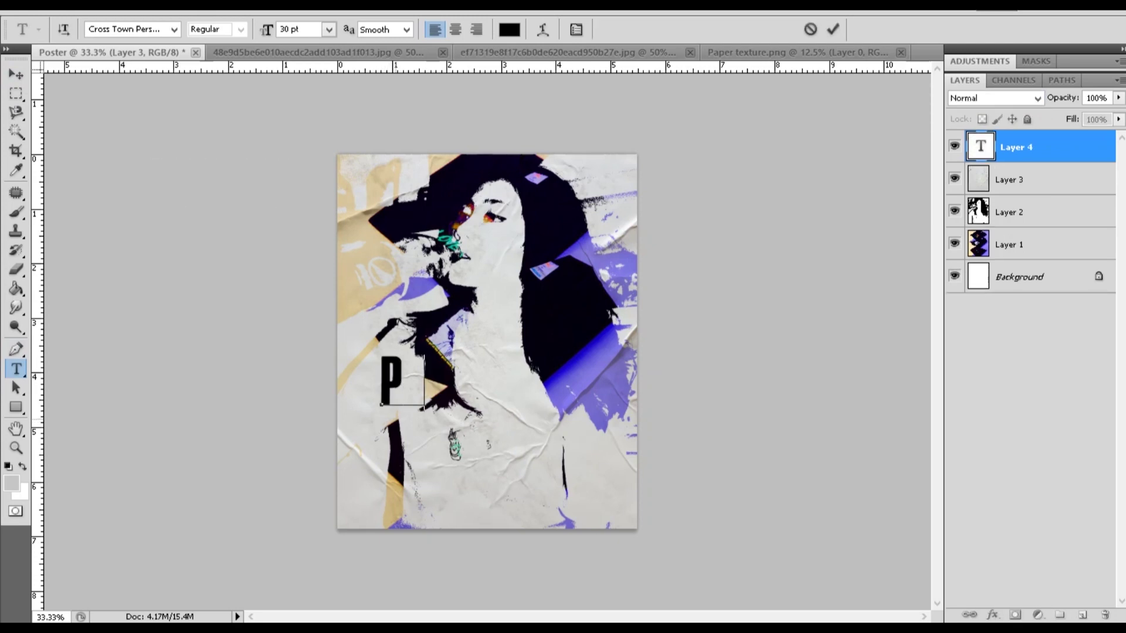
pyautogui.write('OSTER DE')
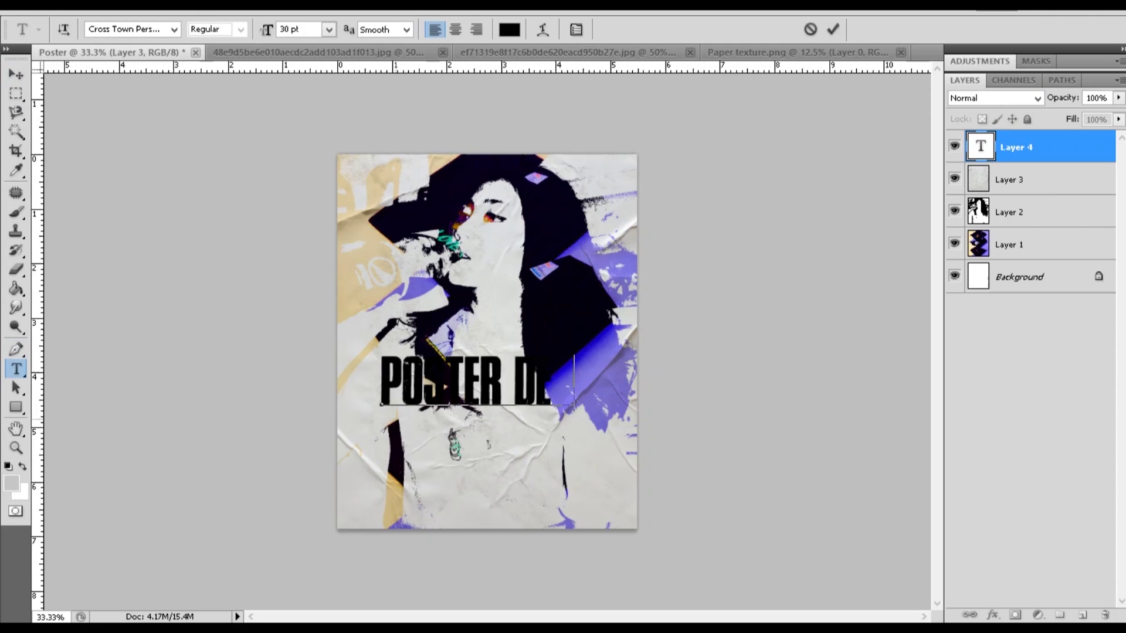
pyautogui.write('SIGN')
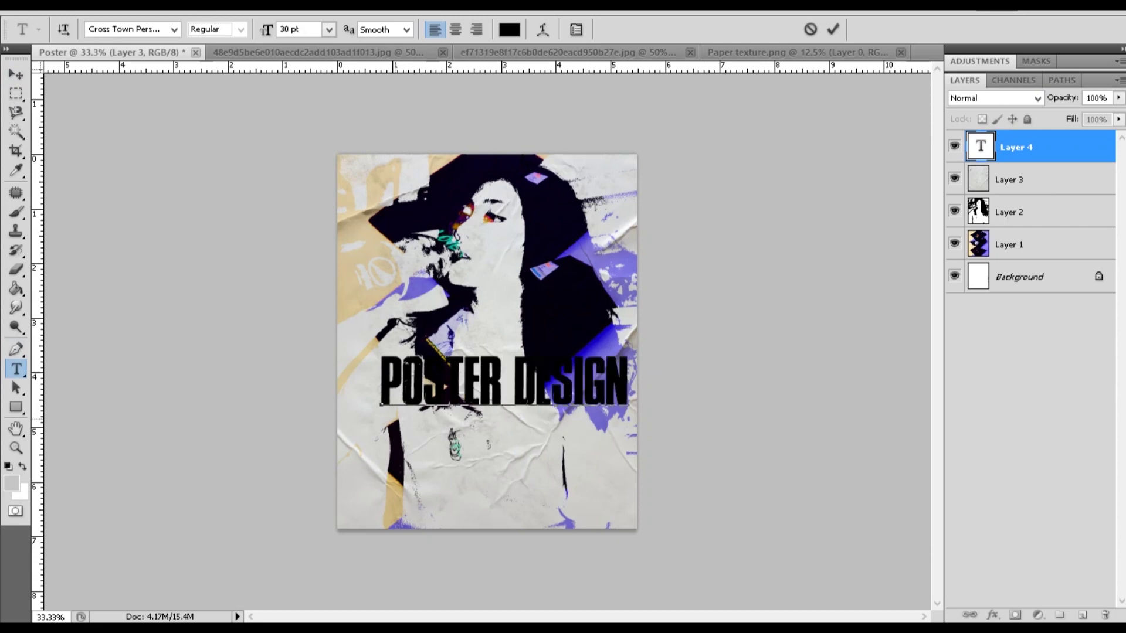
pyautogui.hotkey('ctrl', 'Return')
# Step: Rotate the POSTER DESIGN text to -90° and place it along the poster's left edge, at about X 127 px, Y 876 px
pyautogui.hotkey('ctrl', 't')
pyautogui.moveTo(648, 364); pyautogui.dragTo(485, 277)
pyautogui.click(423, 29)
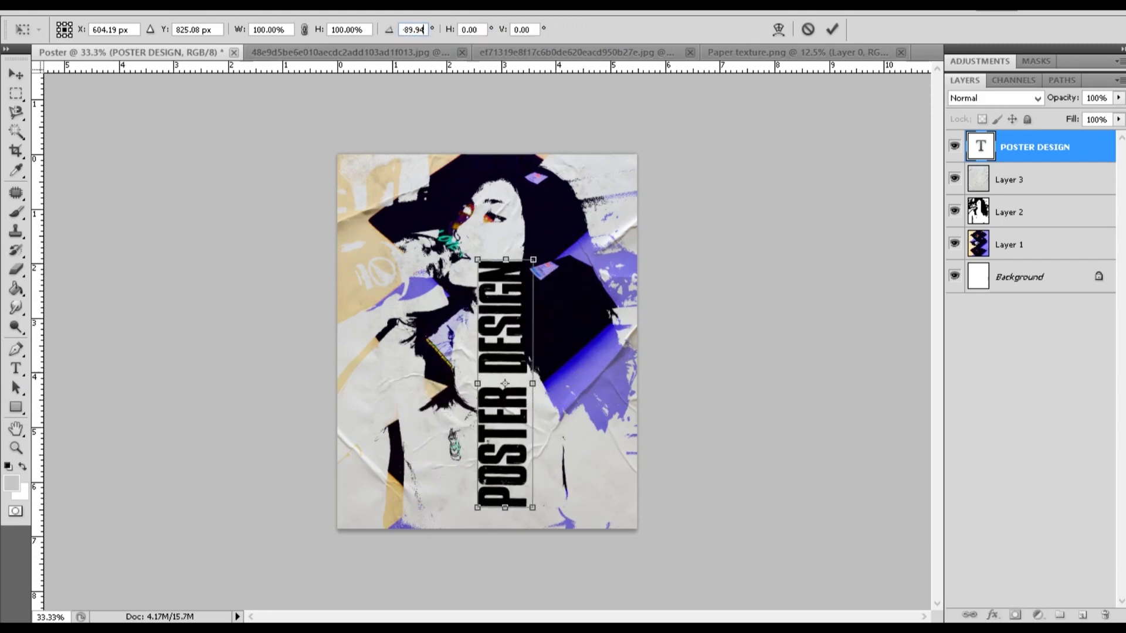
pyautogui.write('-90')
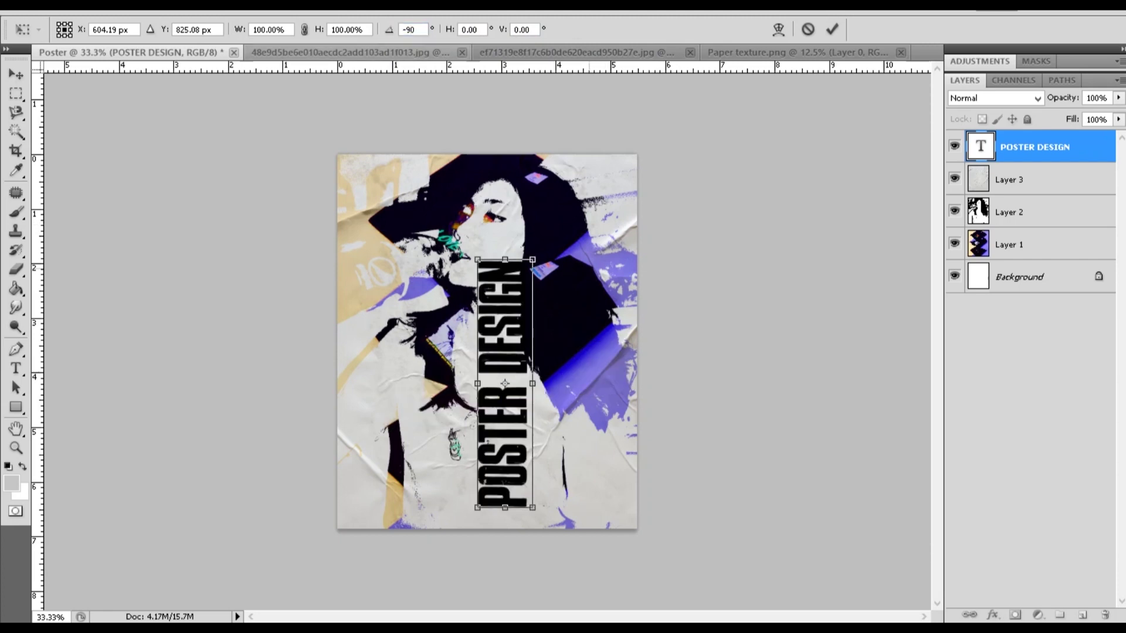
pyautogui.moveTo(503, 422); pyautogui.dragTo(389, 428)
pyautogui.moveTo(392, 390)
pyautogui.mouseDown()
pyautogui.moveTo(371, 407)
pyautogui.moveTo(372, 397)
pyautogui.mouseUp()
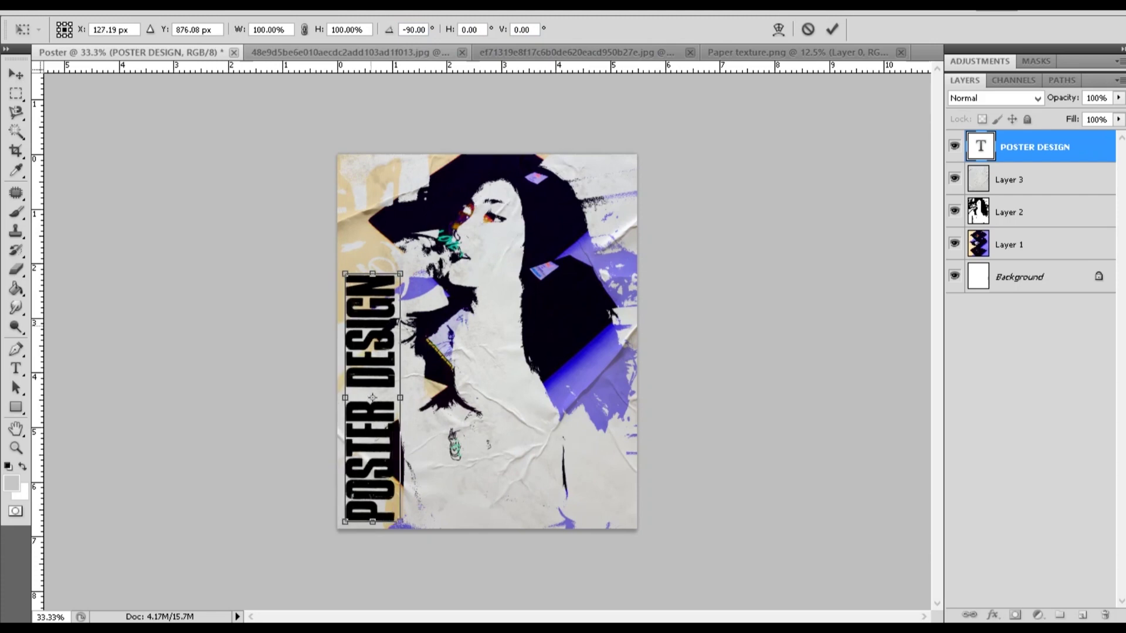
# Step: Stretch the vertical text to about 145.42% wide and 121.18% high so it spans the poster's height, and apply the transform
pyautogui.moveTo(373, 274); pyautogui.dragTo(372, 160)
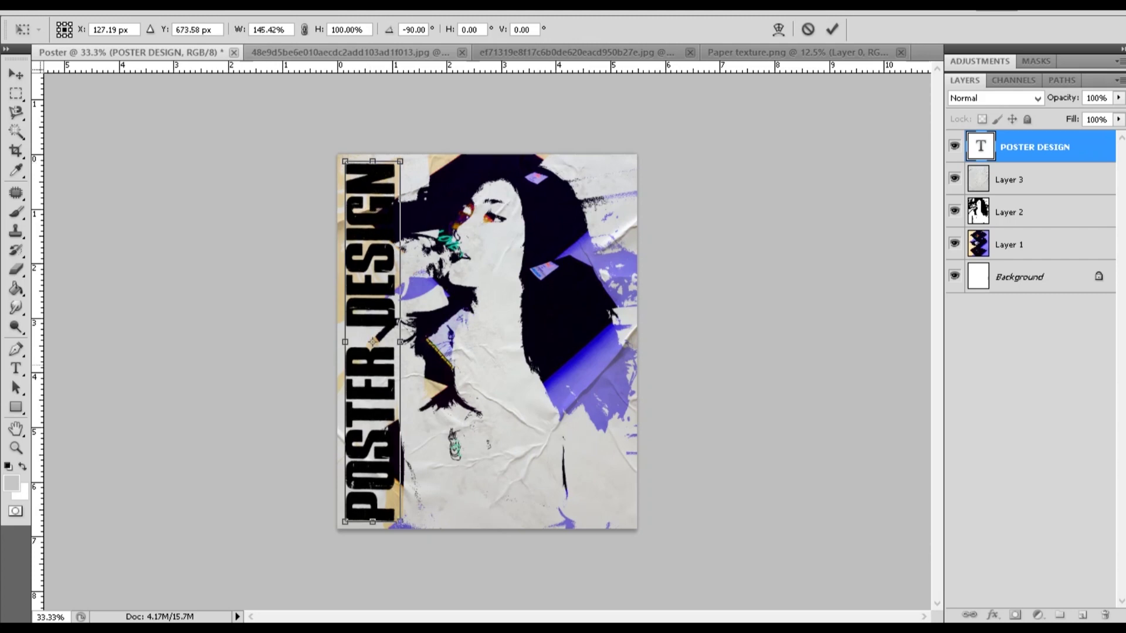
pyautogui.moveTo(400, 342)
pyautogui.mouseDown()
pyautogui.moveTo(424, 342)
pyautogui.moveTo(411, 342)
pyautogui.mouseUp()
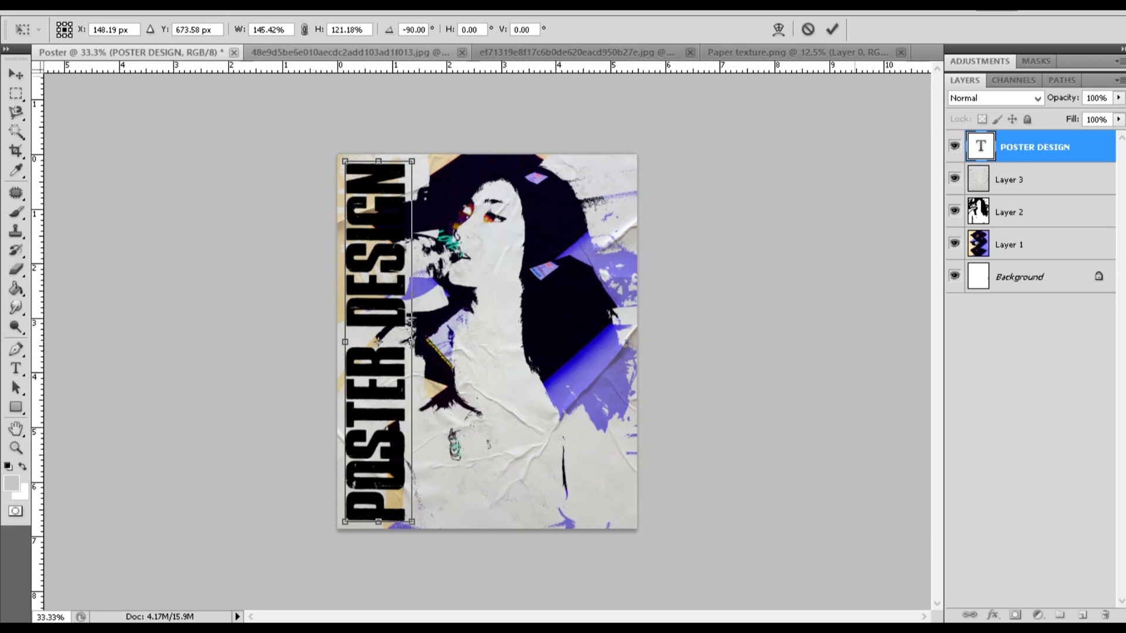
pyautogui.click(832, 29)
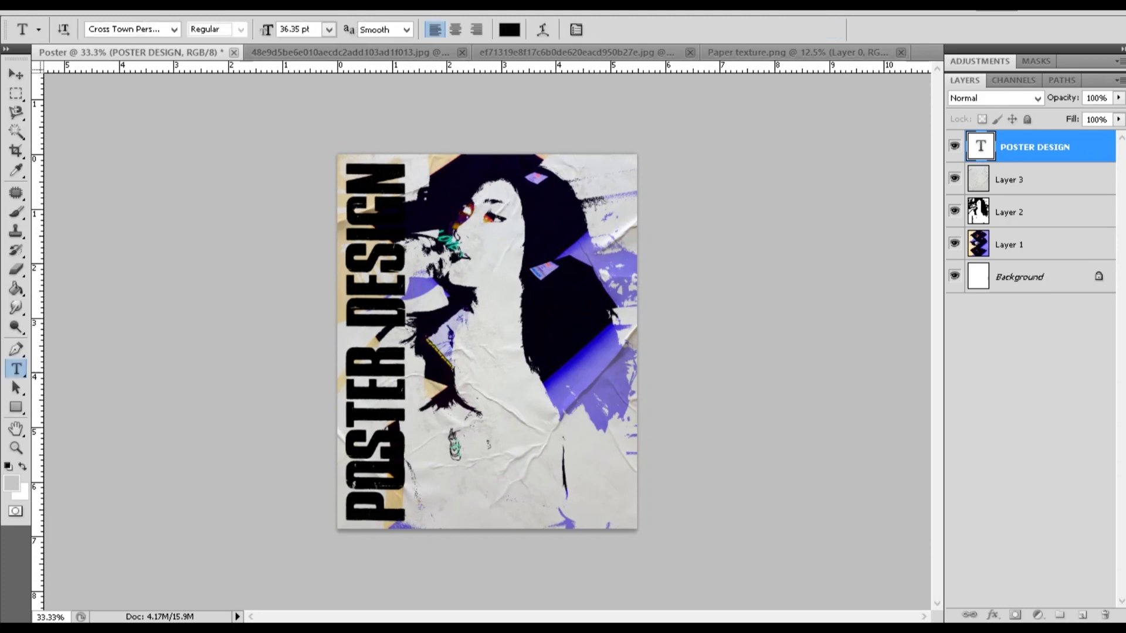
pyautogui.press('v')
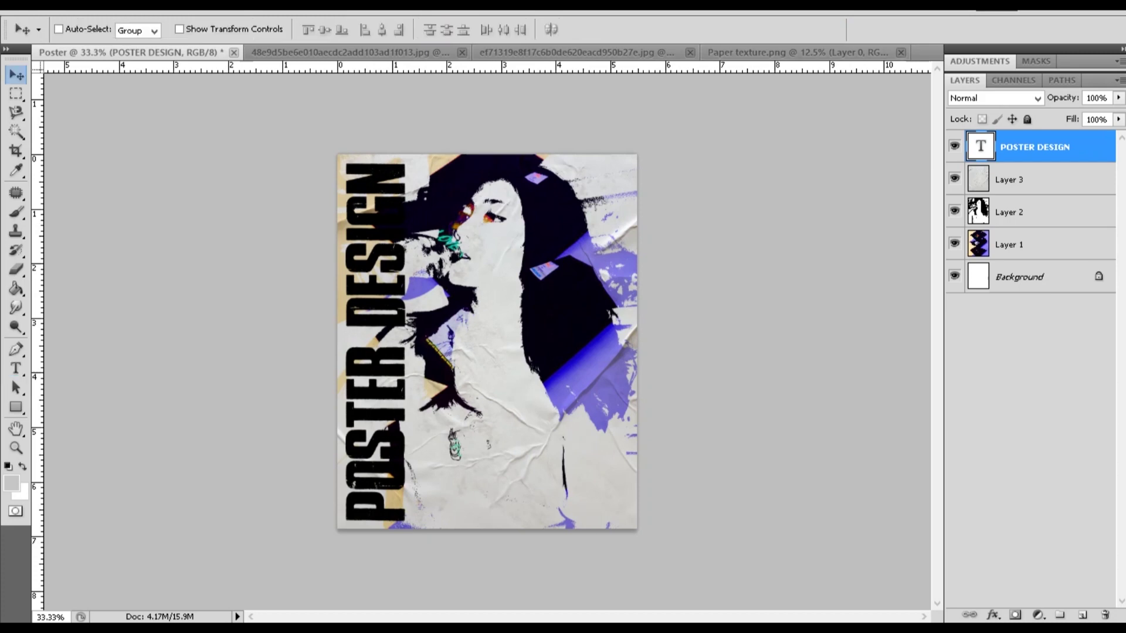
# Step: Select the woman layer and shift it slightly to the right, clearing more of the figure from the vertical title
pyautogui.click(1031, 211)
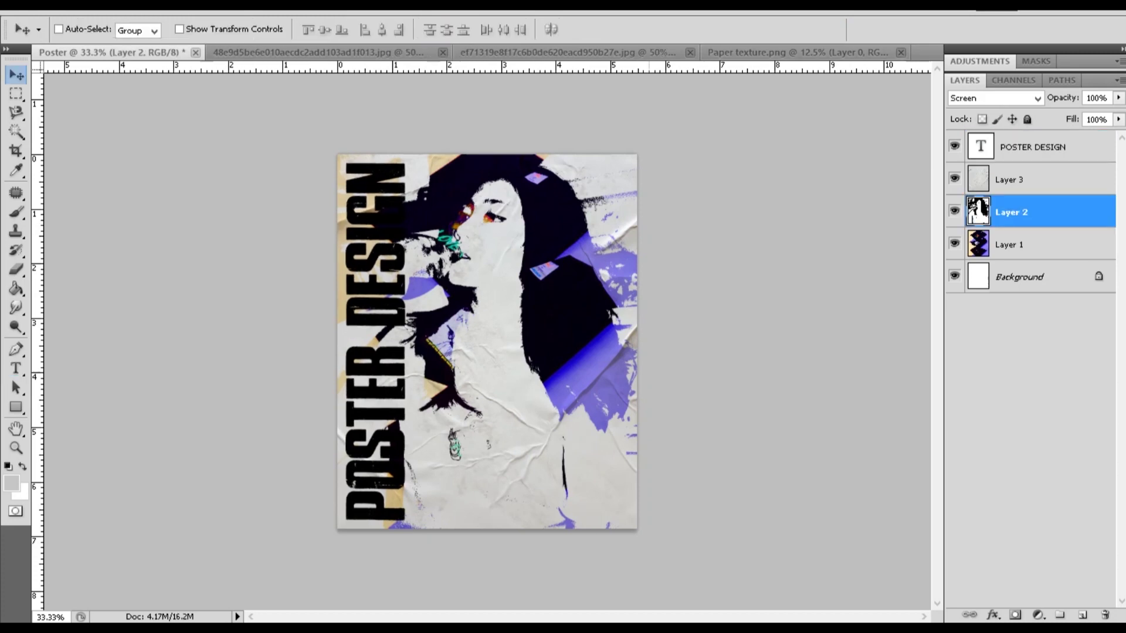
pyautogui.moveTo(568, 303); pyautogui.dragTo(593, 304)
pyautogui.hotkey('shift', 'Left')
pyautogui.hotkey('shift', 'Left')
pyautogui.hotkey('shift', 'Left')
pyautogui.hotkey('shift', 'Left')
pyautogui.hotkey('shift', 'Left')
pyautogui.hotkey('shift', 'Left')
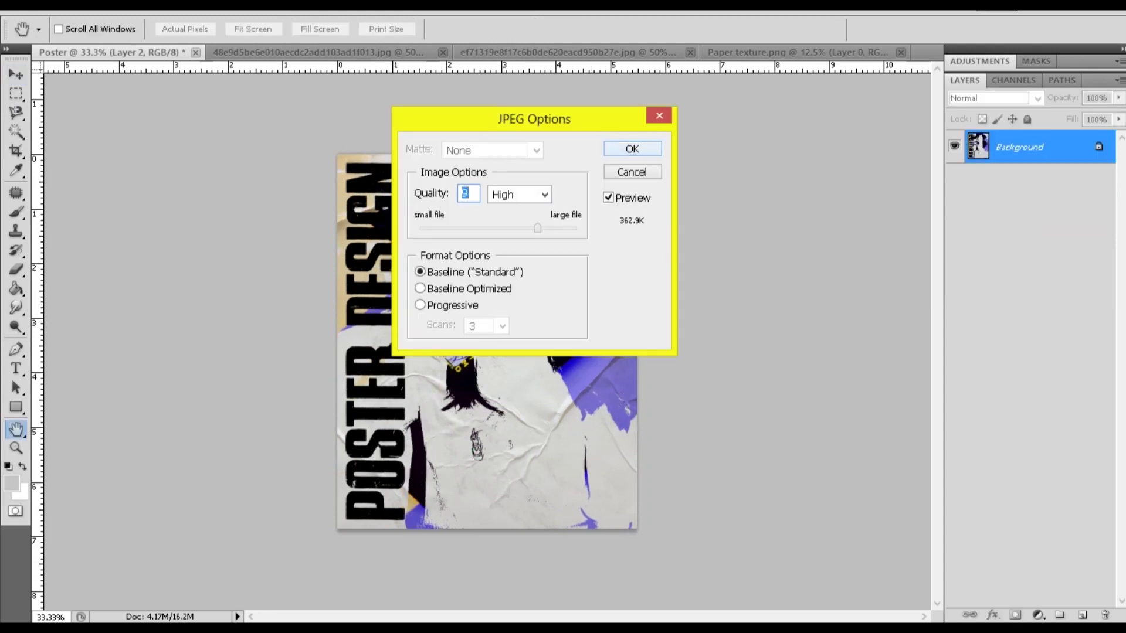
# Step: Save the poster as a JPEG with quality 9 (High) and the Baseline ("Standard") format
pyautogui.click(635, 149)
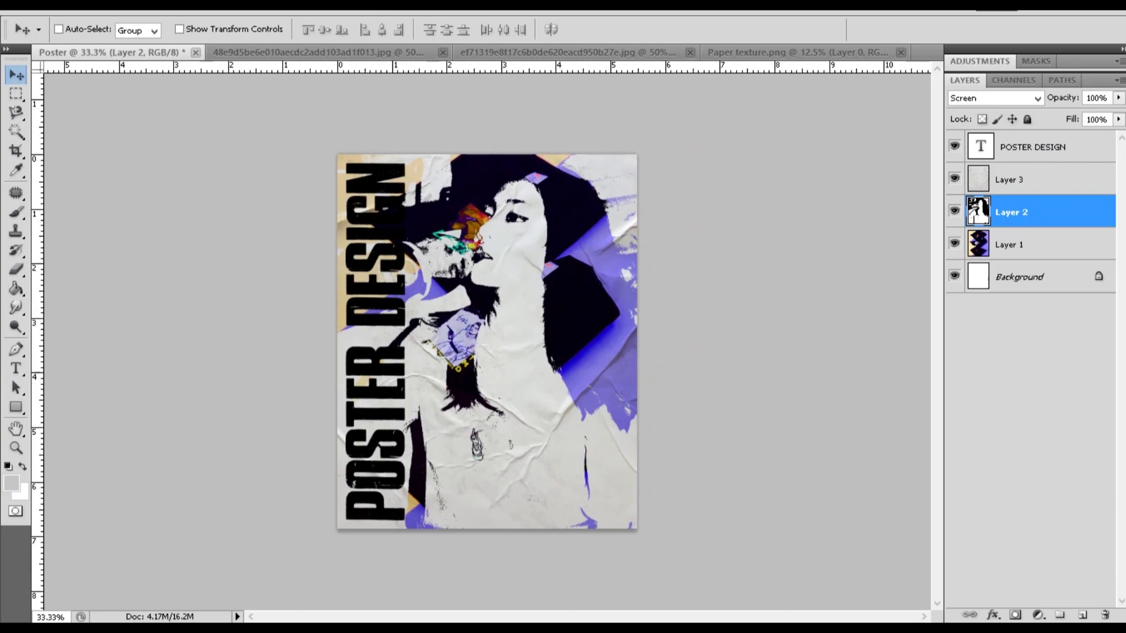